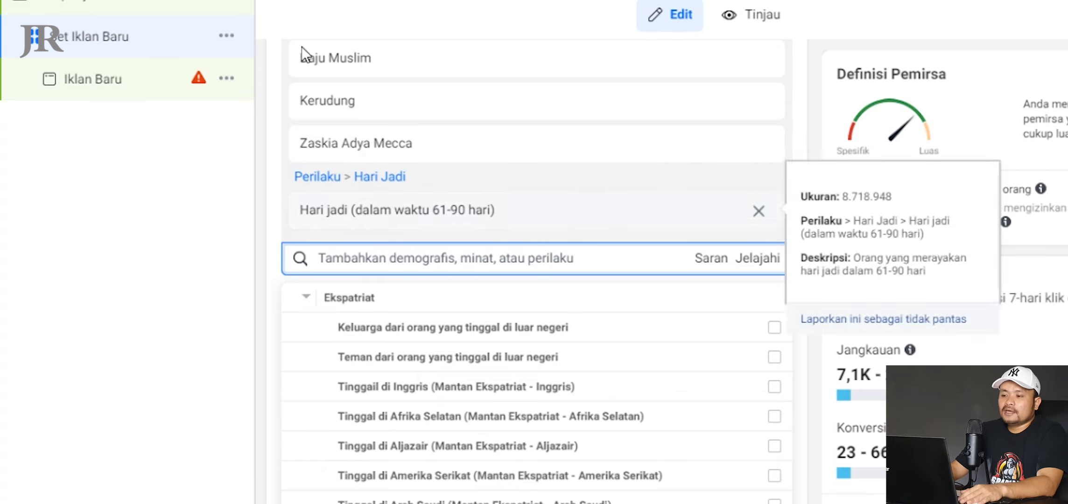
Step: Remove the behaviour "Hari jadi (dalam waktu 61-90 hari)" from the ad set's detailed targeting
scroll(336, 116, "up", 1)
scroll(289, 117, "up", 1)
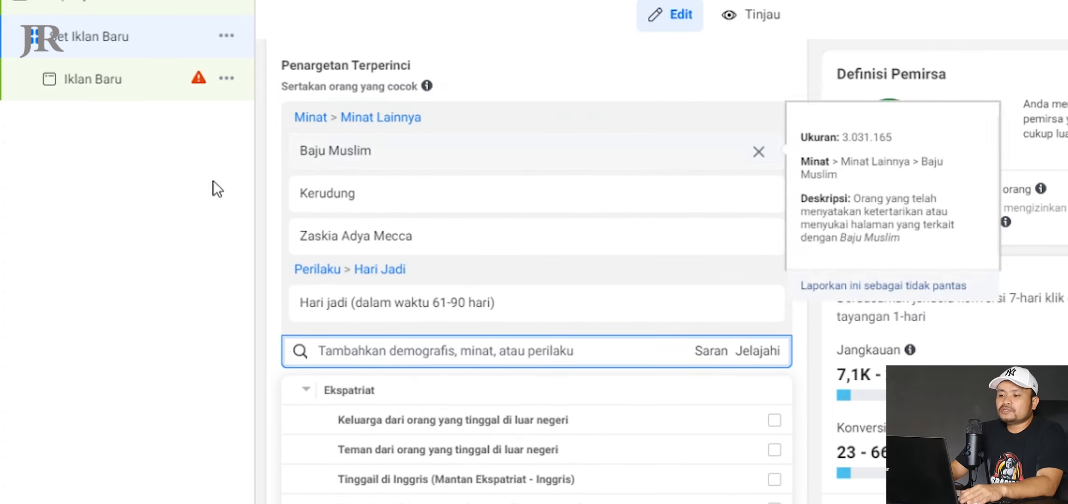
scroll(497, 233, "down", 2)
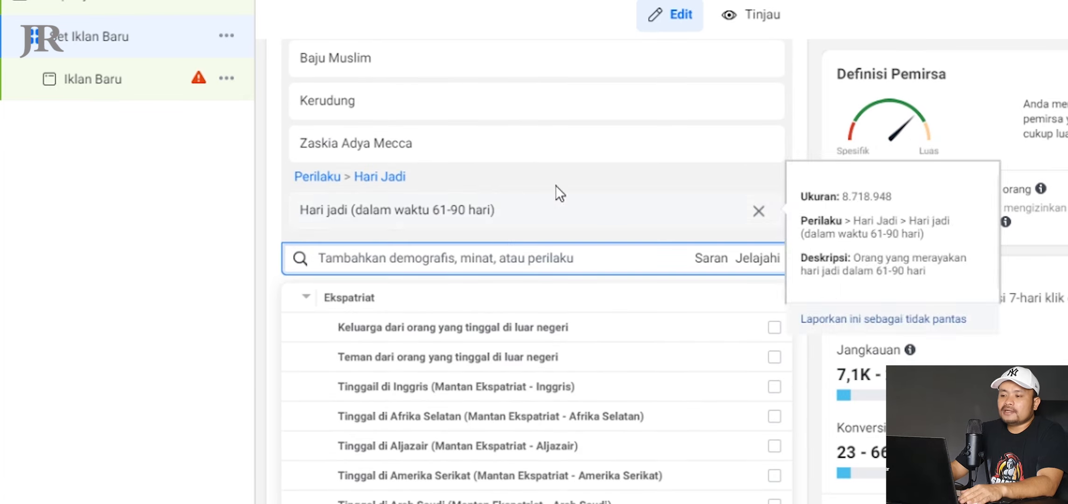
left_click(758, 213)
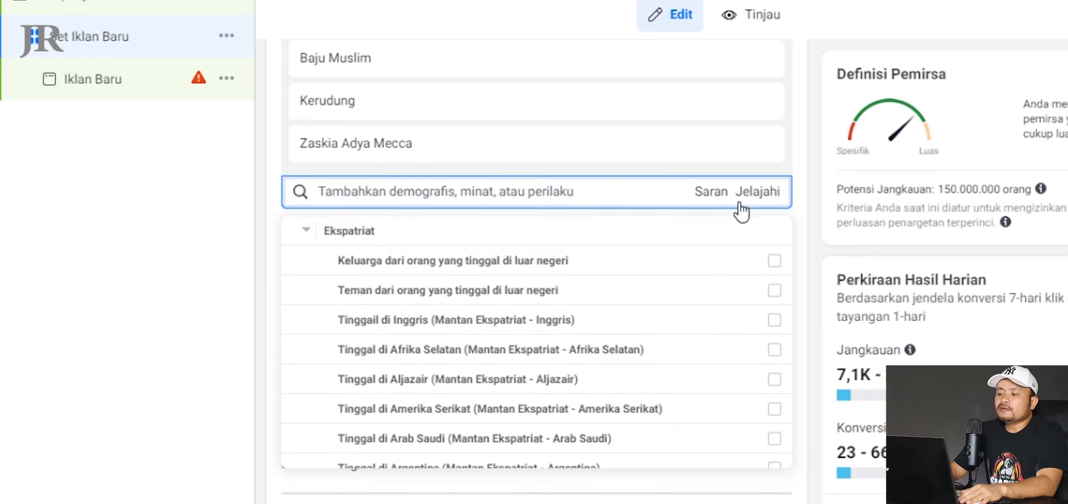
Step: Browse the targeting categories to Demografi > Pendidikan > Tingkat Pendidikan and remove the Gelar Associate entry from the detailed targeting
left_click(757, 192)
left_click(759, 195)
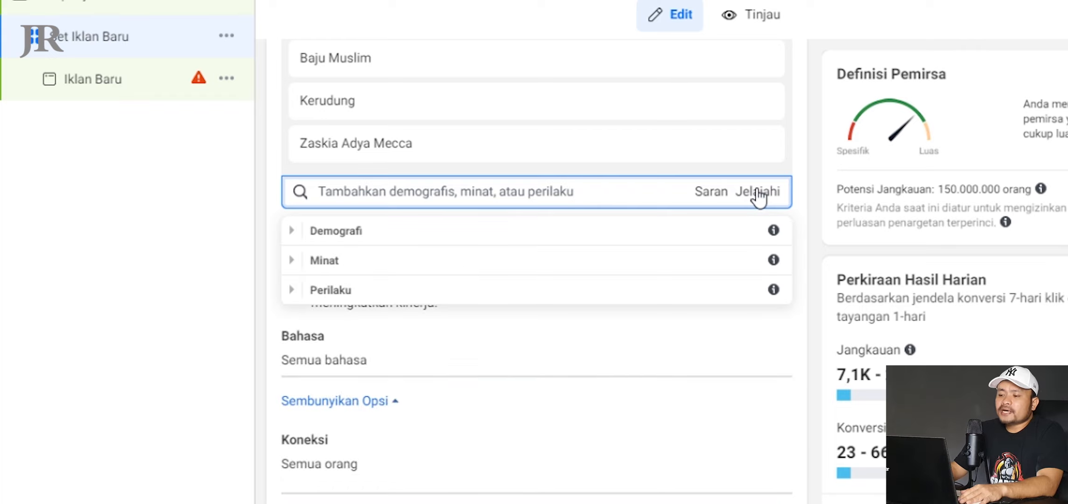
left_click(302, 229)
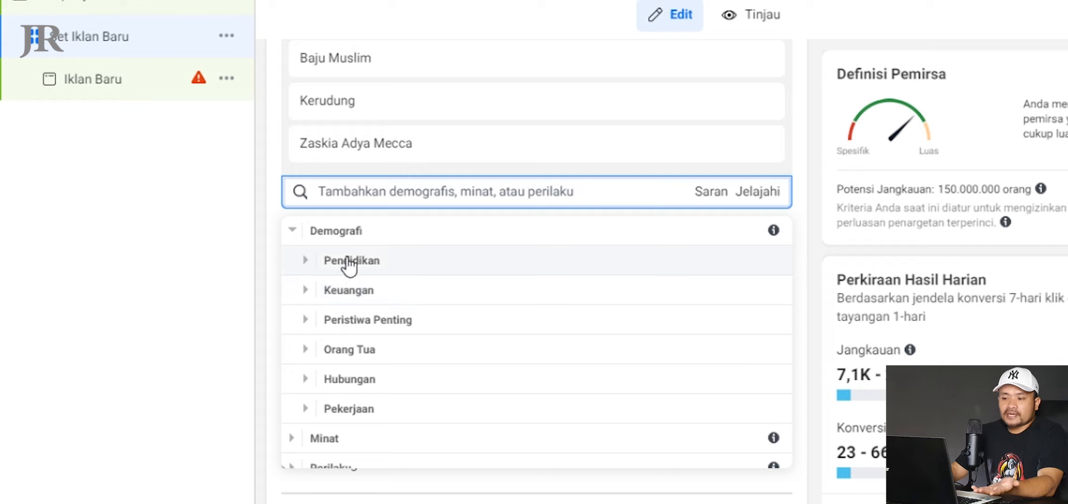
left_click(306, 259)
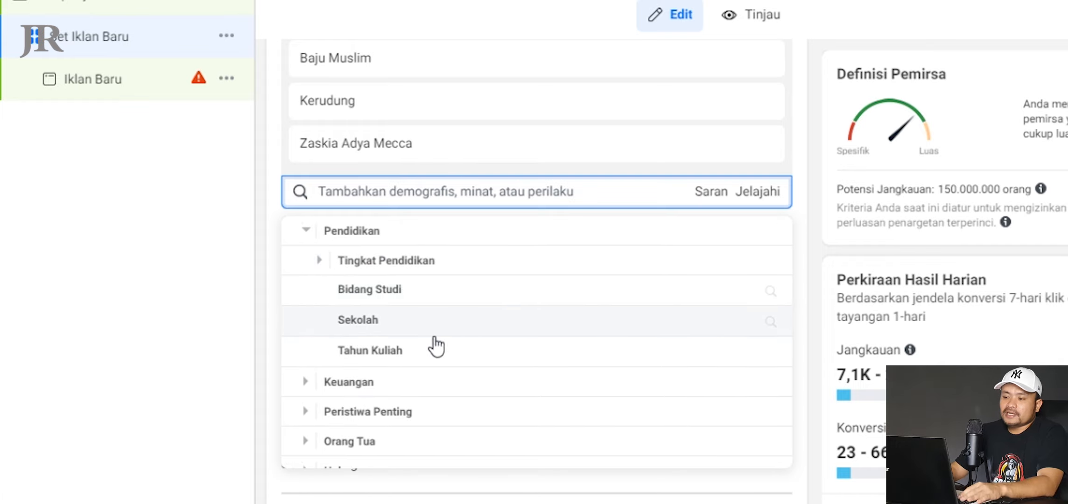
left_click(328, 265)
left_click(329, 265)
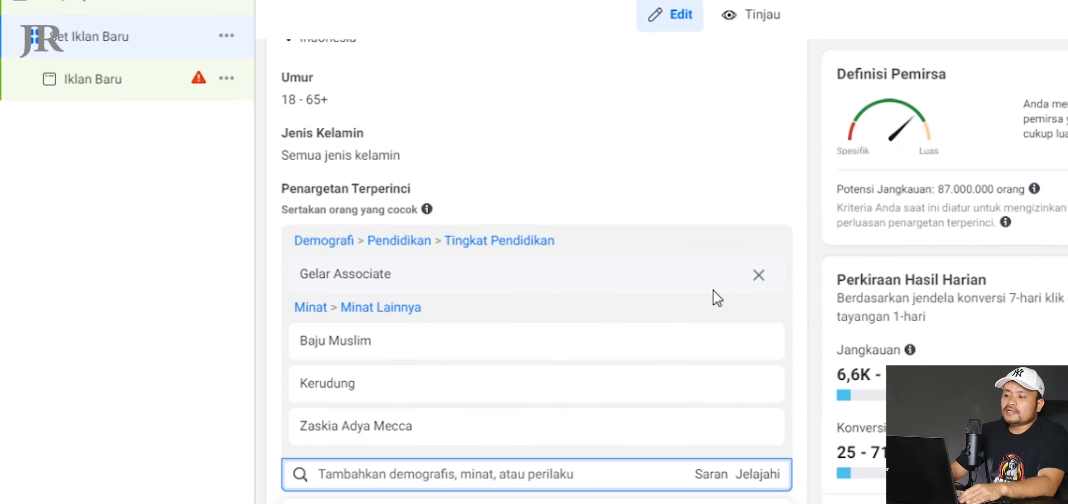
left_click(759, 276)
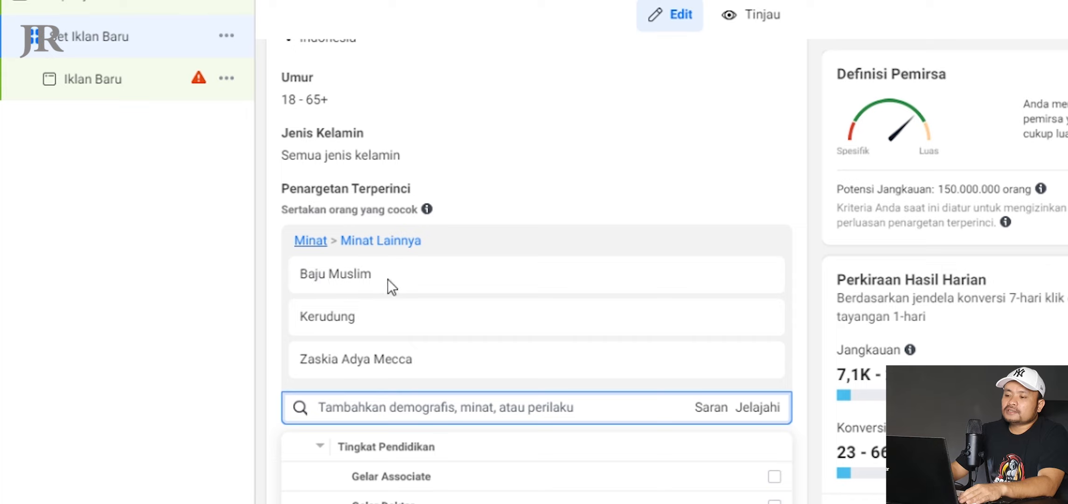
Step: Add the education level "Lulus Perguruan Tinggi" to the detailed targeting and close the category list
scroll(386, 379, "down", 4)
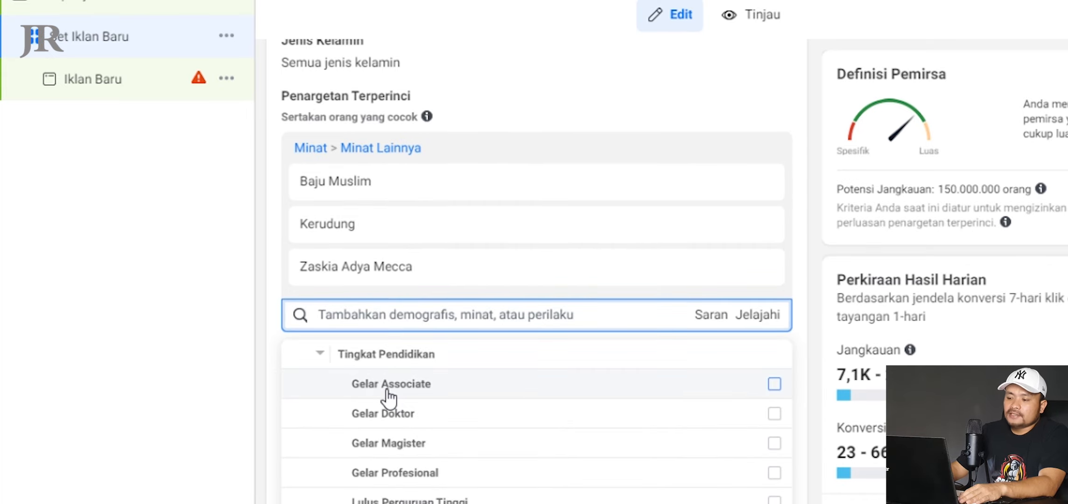
mouse_move(464, 415)
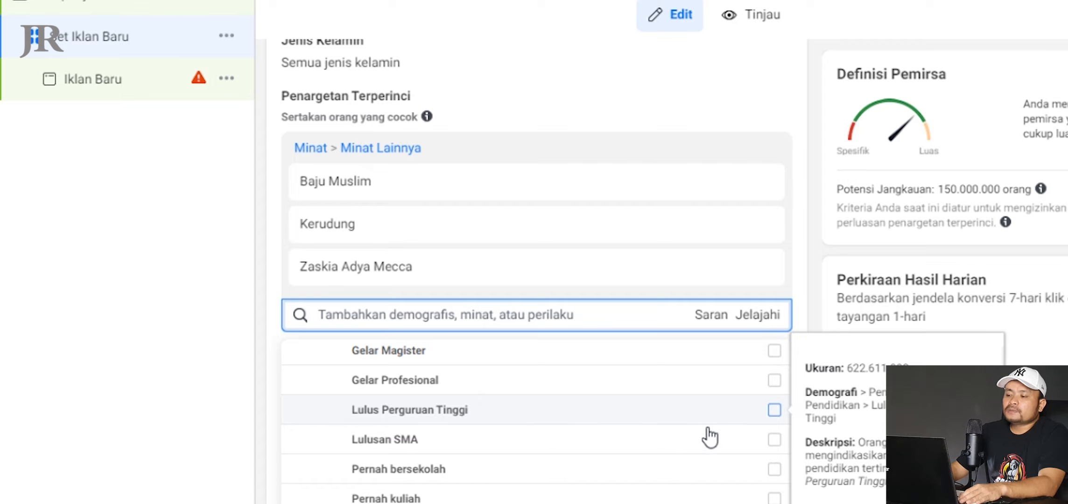
left_click(775, 411)
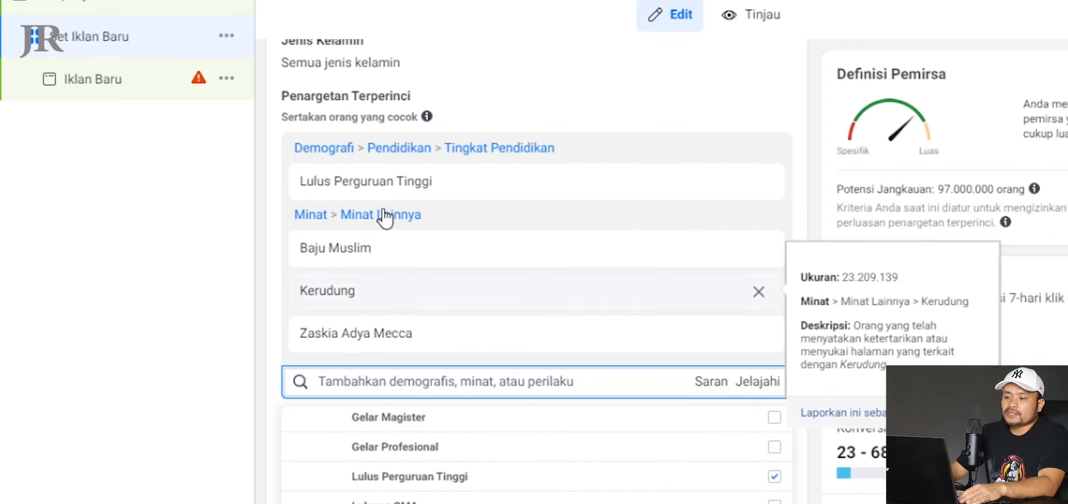
mouse_move(430, 178)
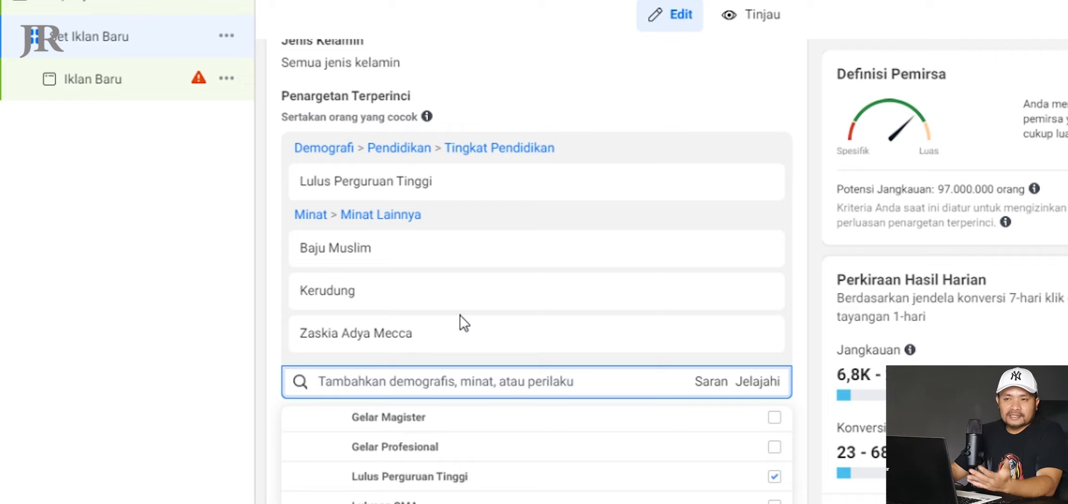
mouse_move(460, 316)
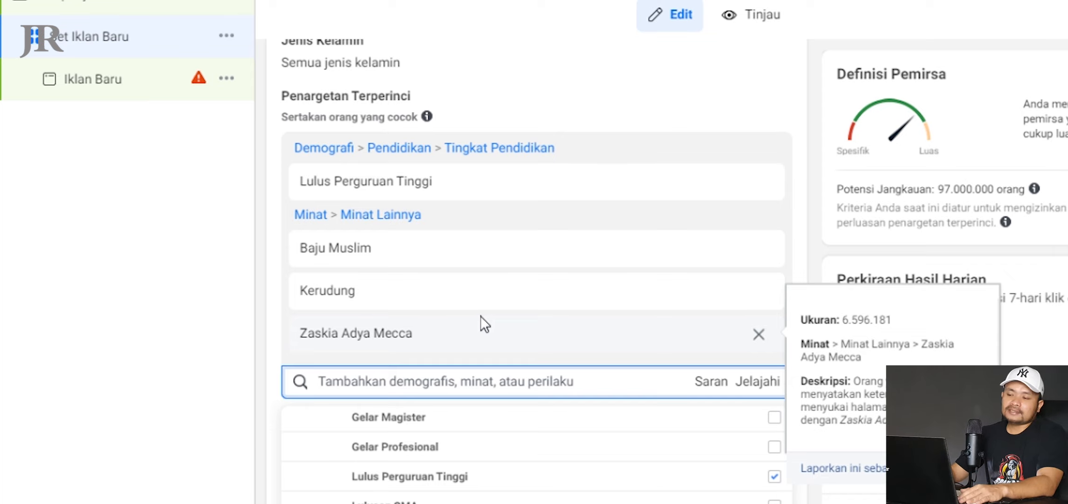
mouse_move(487, 194)
left_click(201, 233)
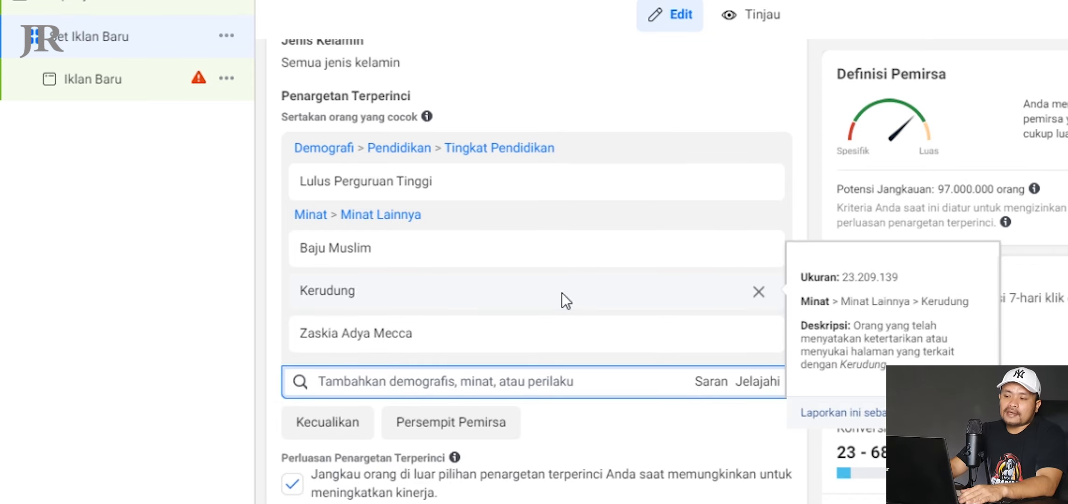
Step: Review the ad set's budget, schedule, audience and detailed targeting settings
scroll(562, 289, "down", 2)
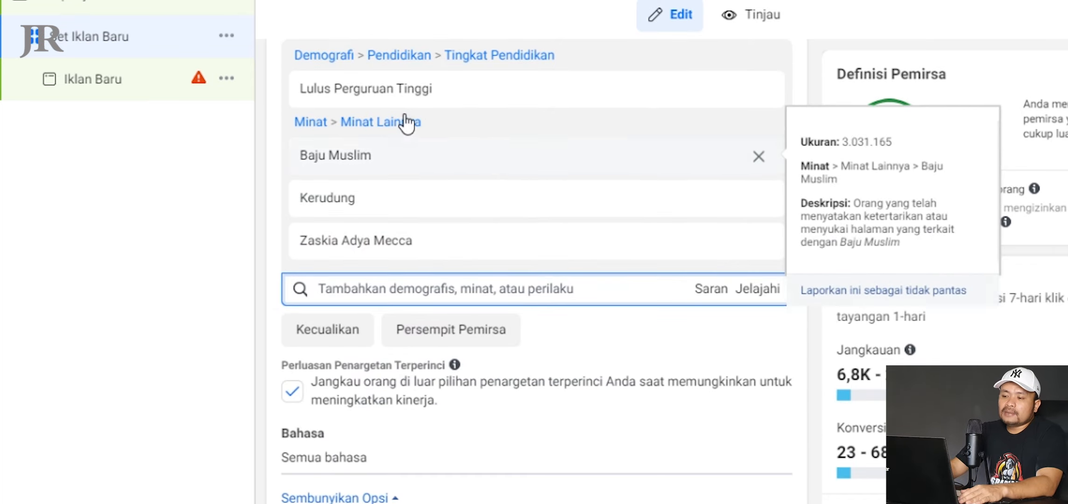
scroll(467, 205, "down", 9)
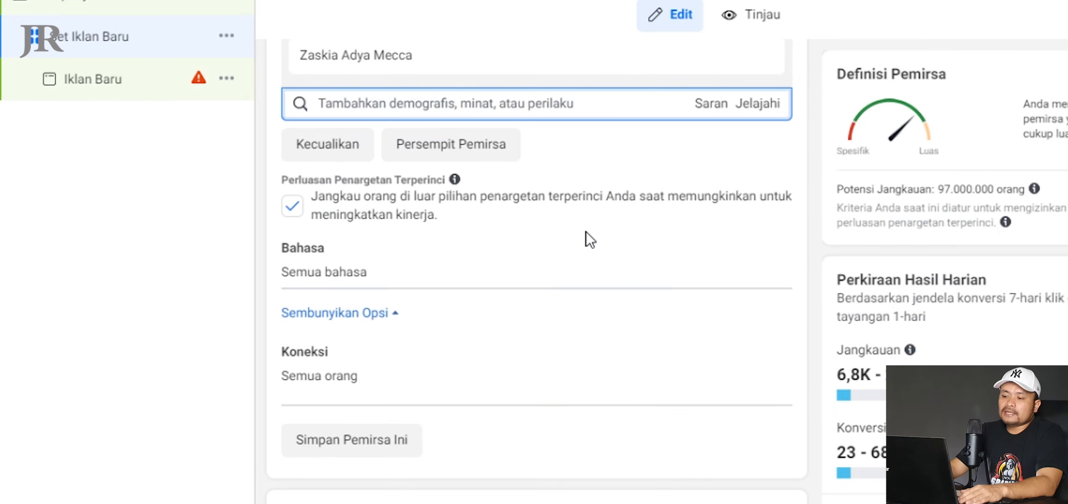
scroll(588, 239, "up", 4)
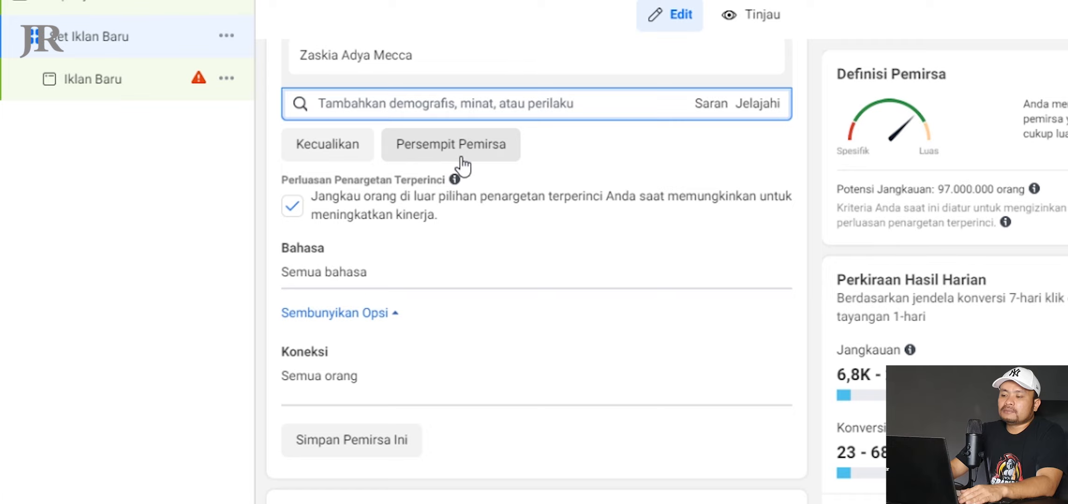
scroll(548, 249, "up", 10)
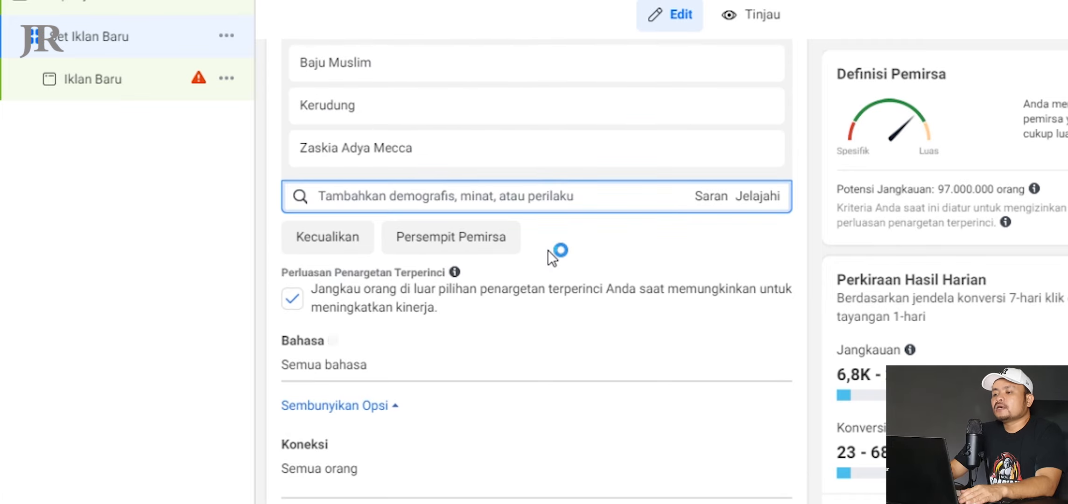
scroll(547, 246, "up", 10)
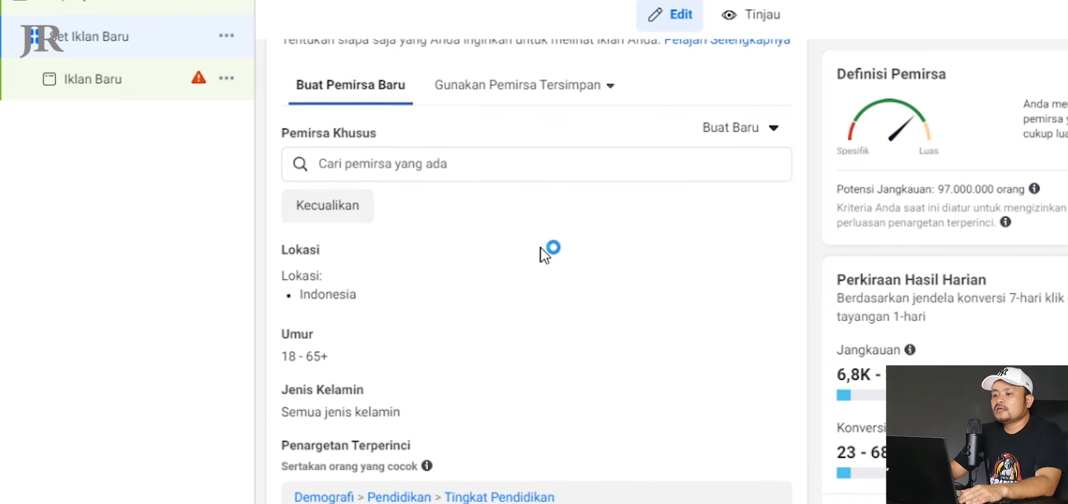
scroll(541, 246, "up", 8)
scroll(542, 246, "down", 12)
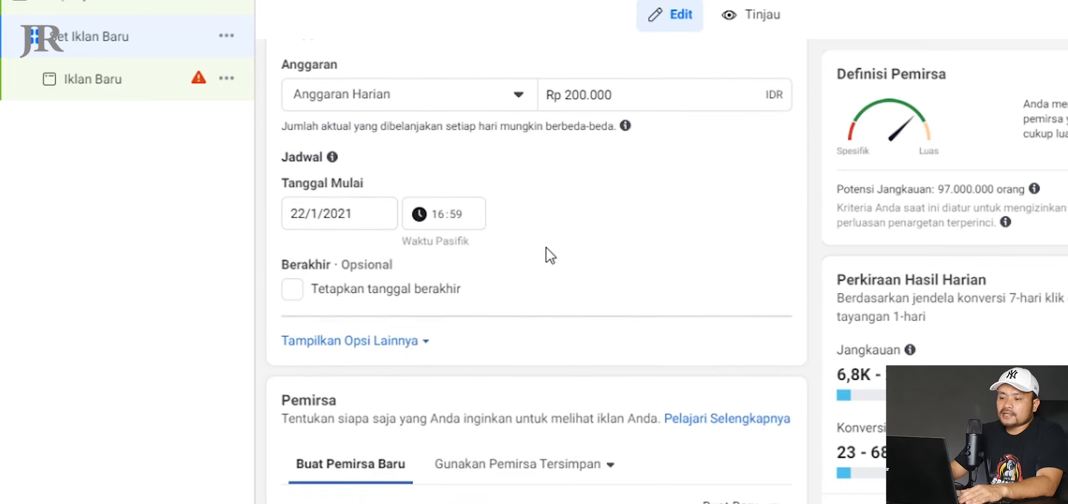
scroll(546, 247, "down", 8)
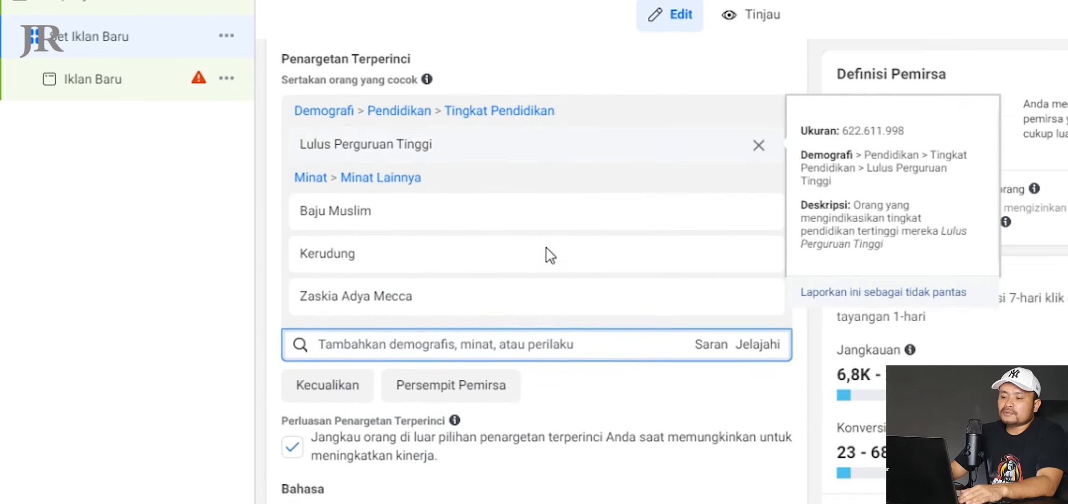
Step: Clear the detailed targeting by removing Lulus Perguruan Tinggi, Baju Muslim, Kerudung and Zaskia Adya Mecca
mouse_move(485, 232)
mouse_move(495, 158)
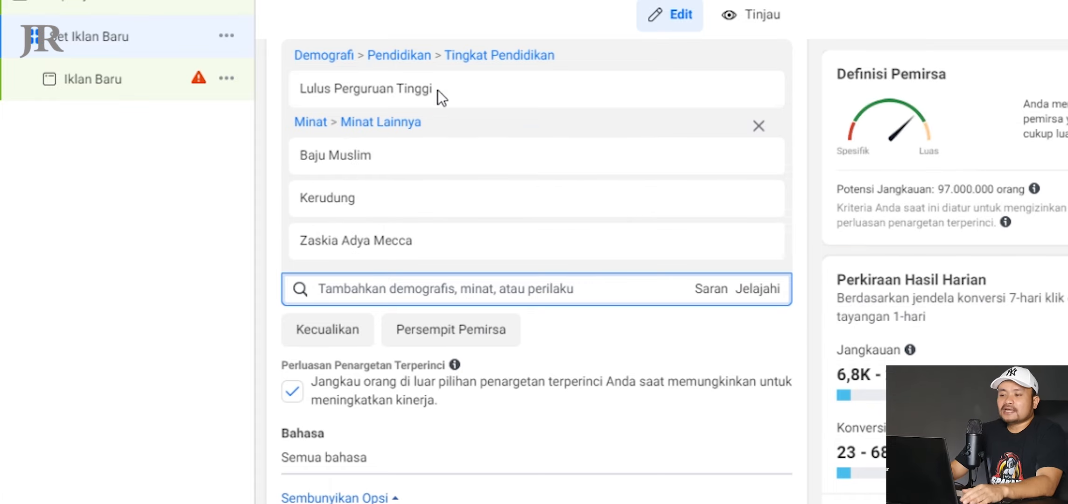
mouse_move(735, 99)
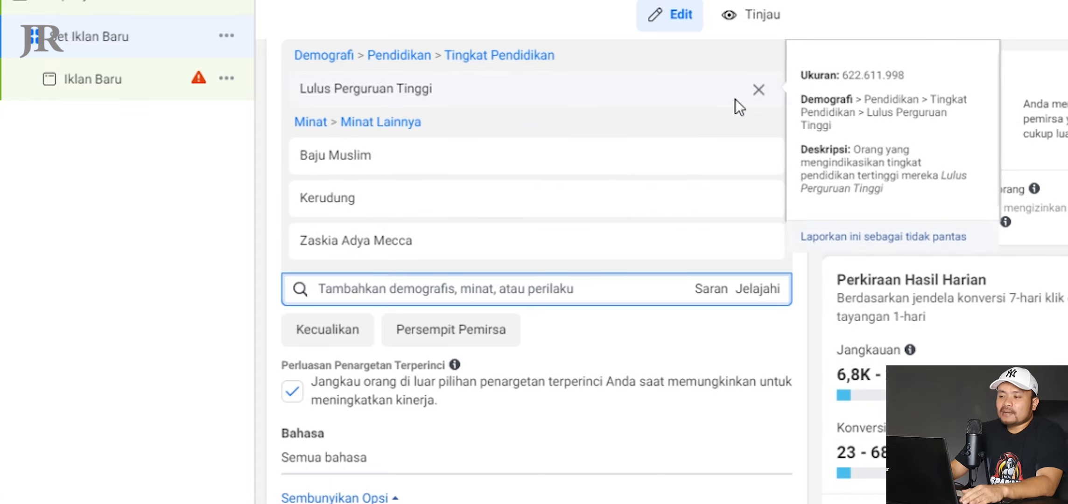
left_click(758, 91)
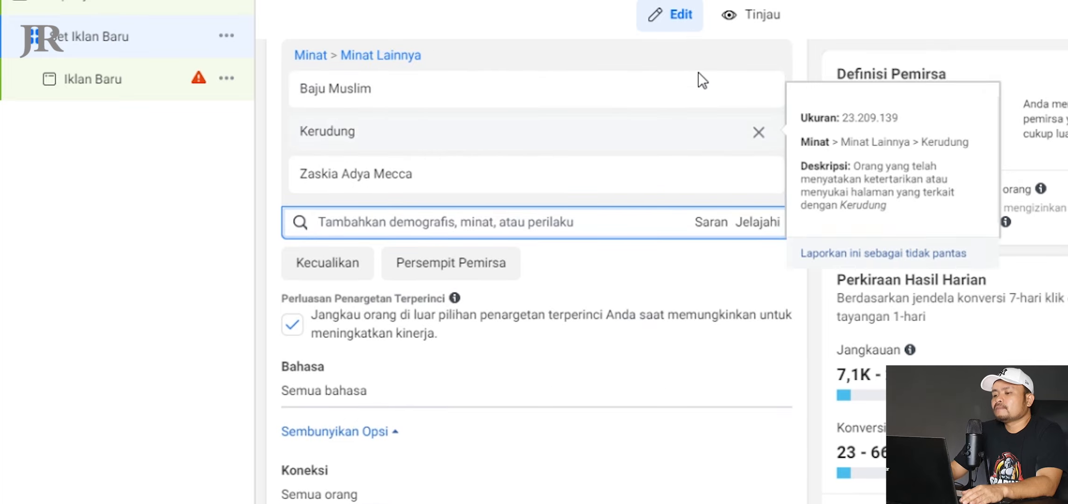
left_click(758, 90)
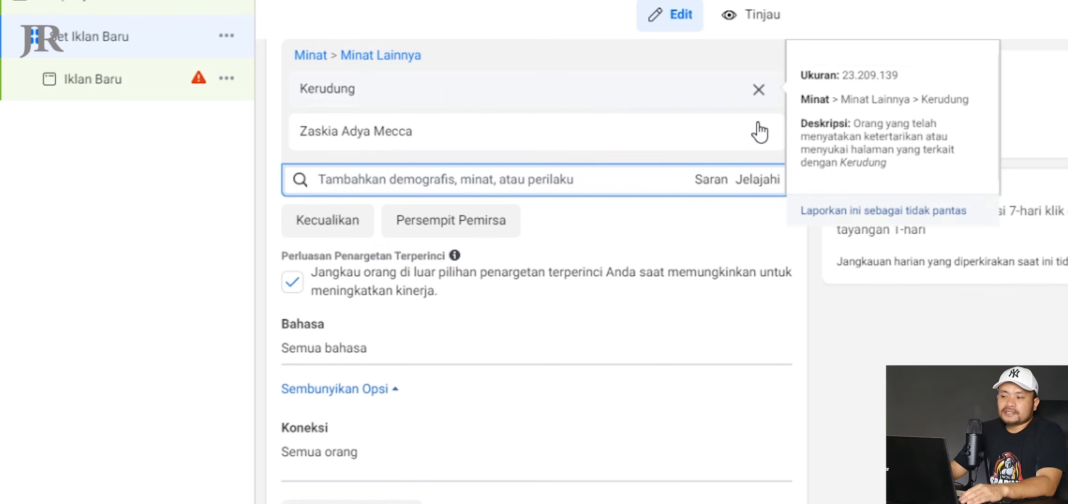
left_click(759, 90)
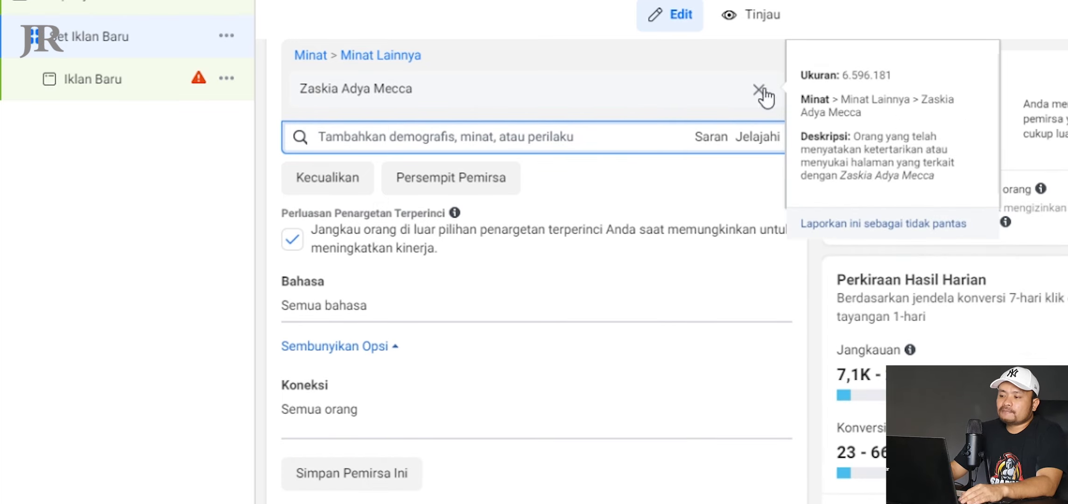
left_click(758, 90)
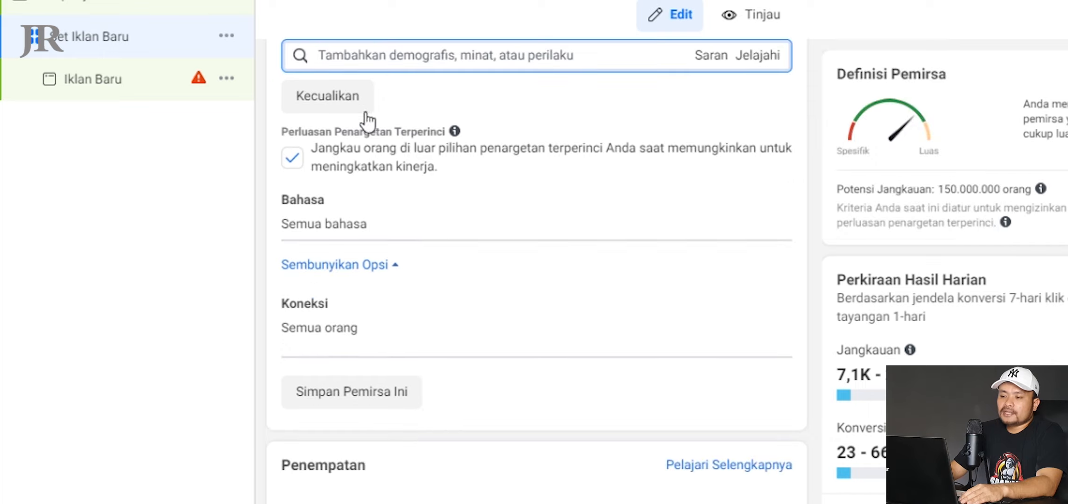
Step: Search the detailed targeting for "syariat islam" and add the interest Syariat Islam
left_click(408, 59)
type("syar")
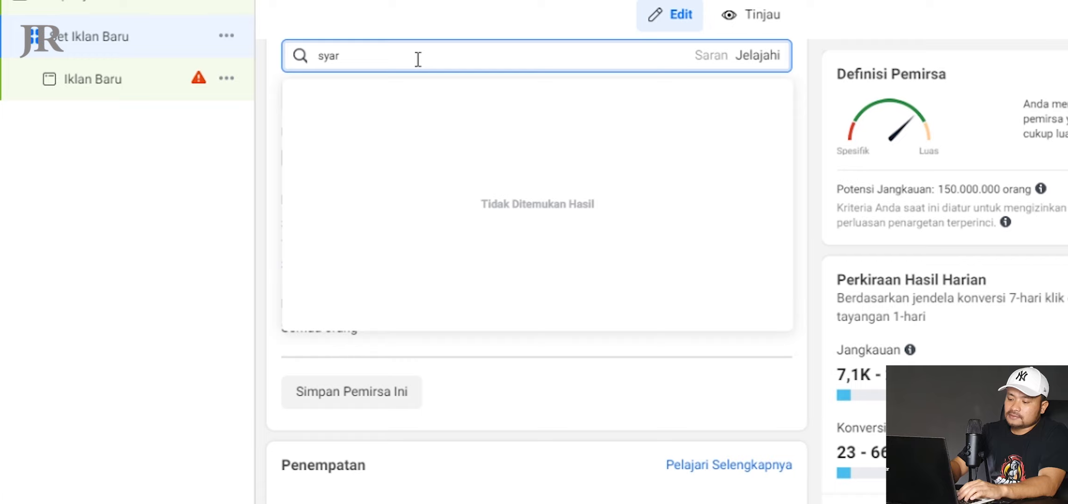
type("iat islam")
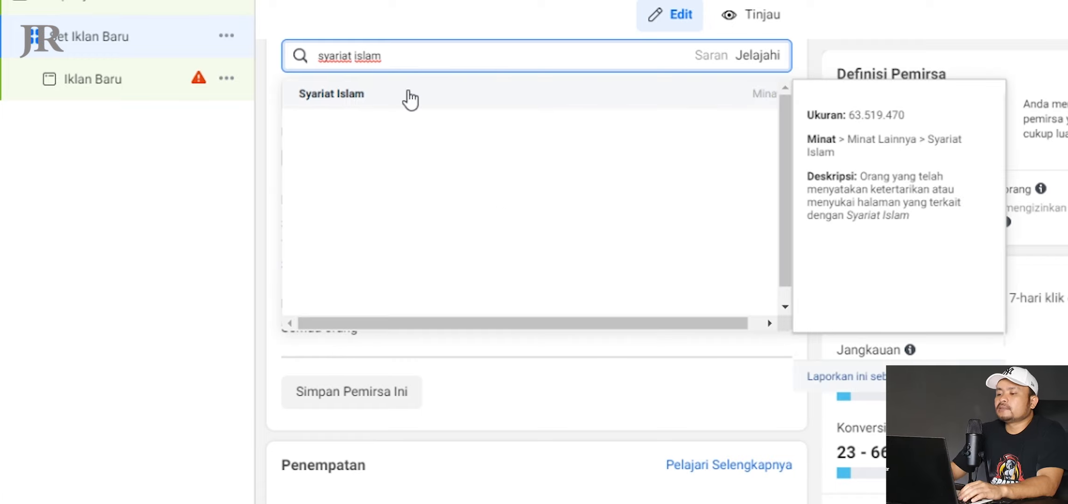
left_click(410, 97)
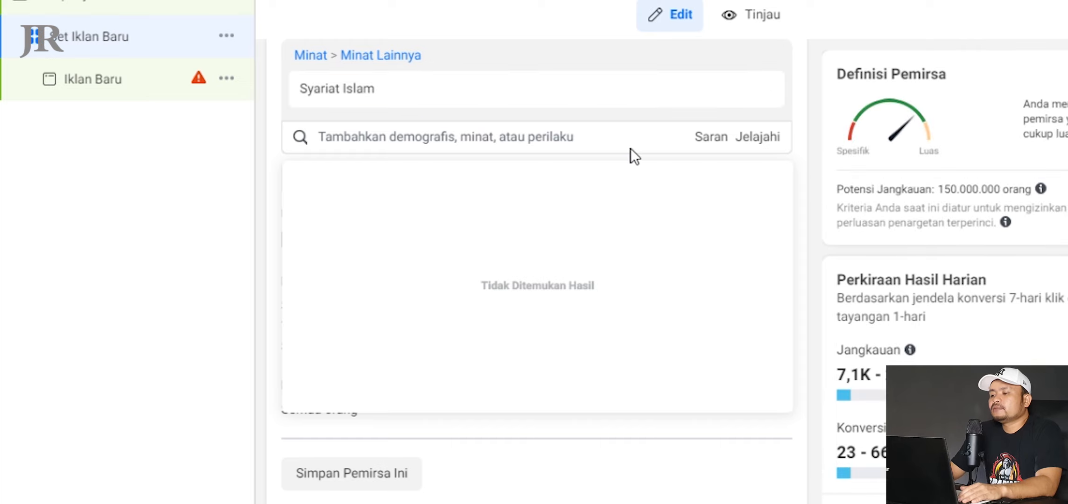
Step: Show the targeting suggestions based on Syariat Islam and examine the related interests
left_click(713, 140)
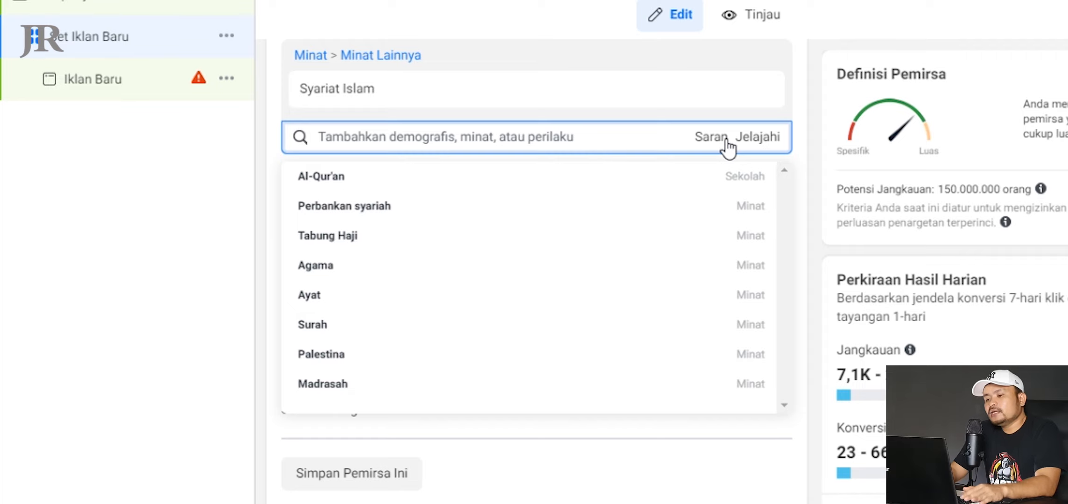
mouse_move(363, 264)
scroll(362, 271, "down", 2)
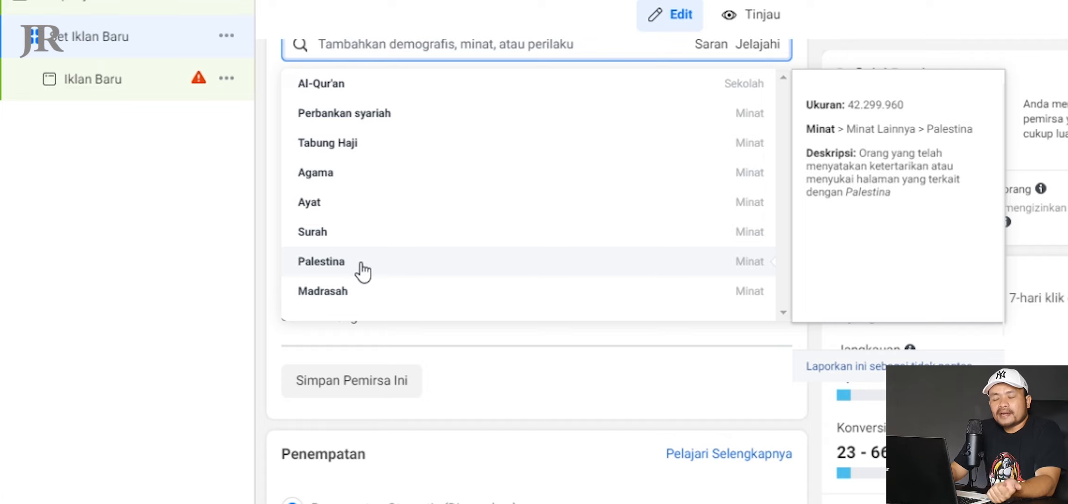
scroll(369, 263, "up", 2)
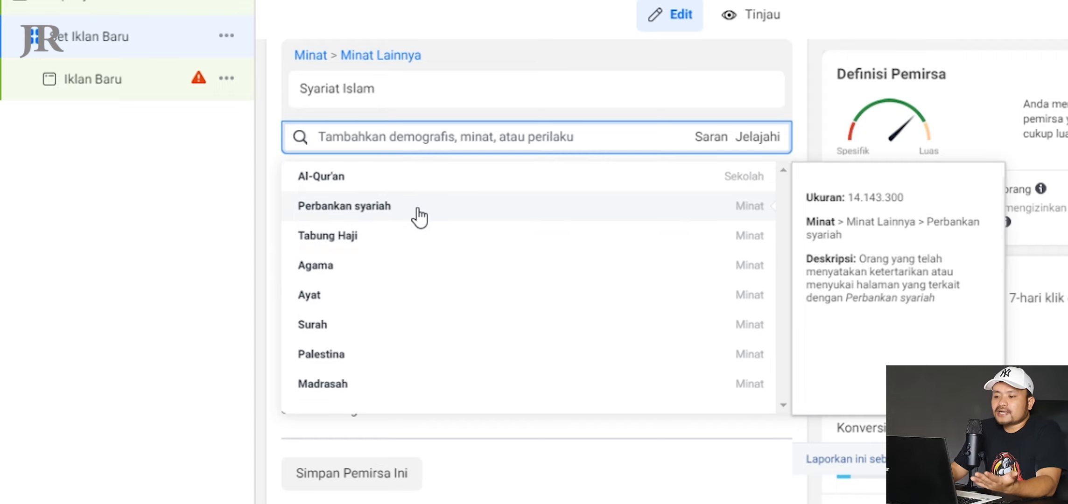
scroll(396, 303, "down", 2)
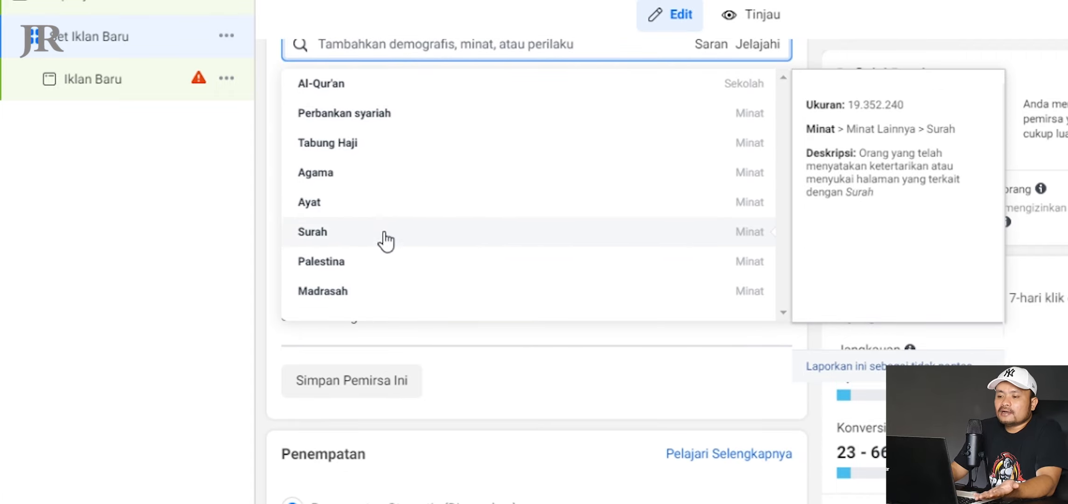
scroll(381, 215, "down", 2)
scroll(477, 170, "up", 4)
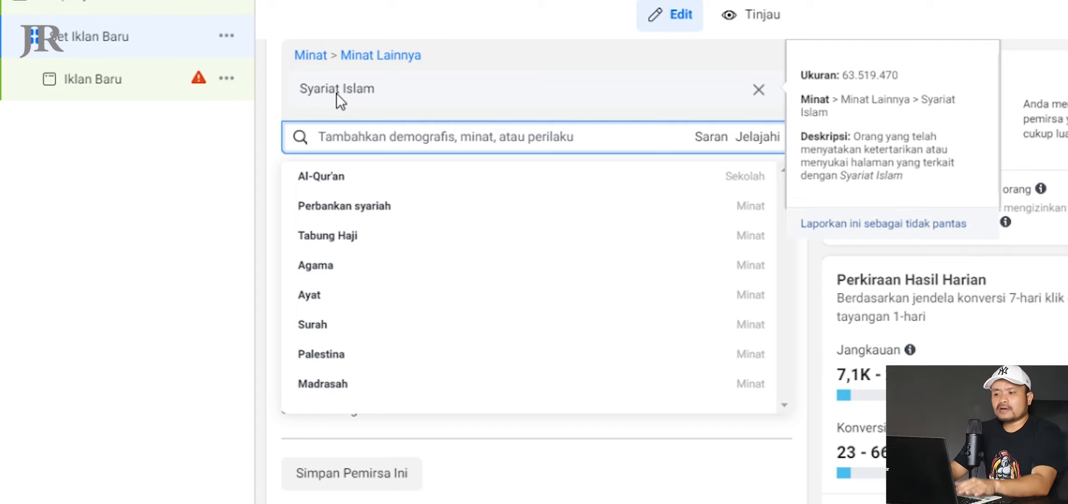
Step: Add the interest Perbankan syariah and the 14,041,941-person behaviour Bulan suci Ramadhan (interaksi konten tinggi) to the detailed targeting
left_click(384, 209)
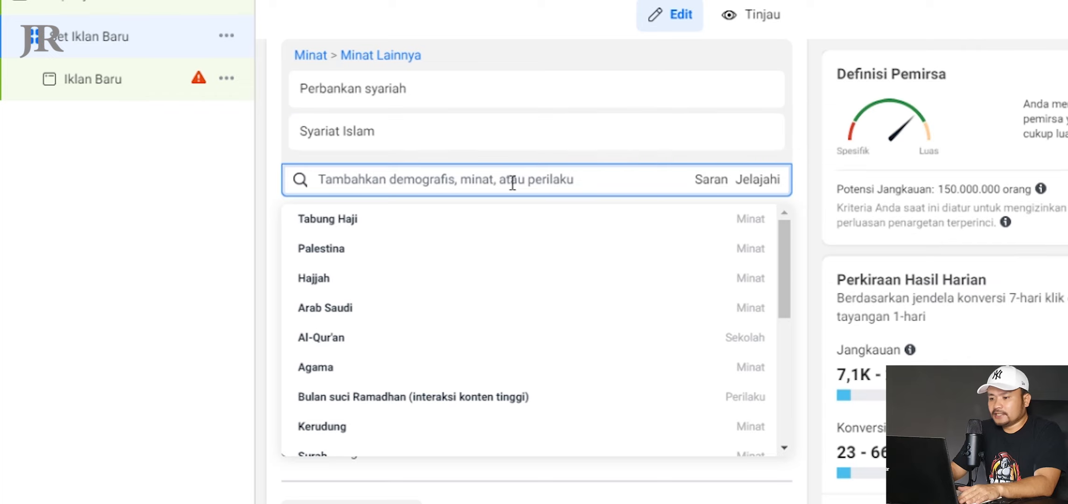
scroll(388, 244, "down", 2)
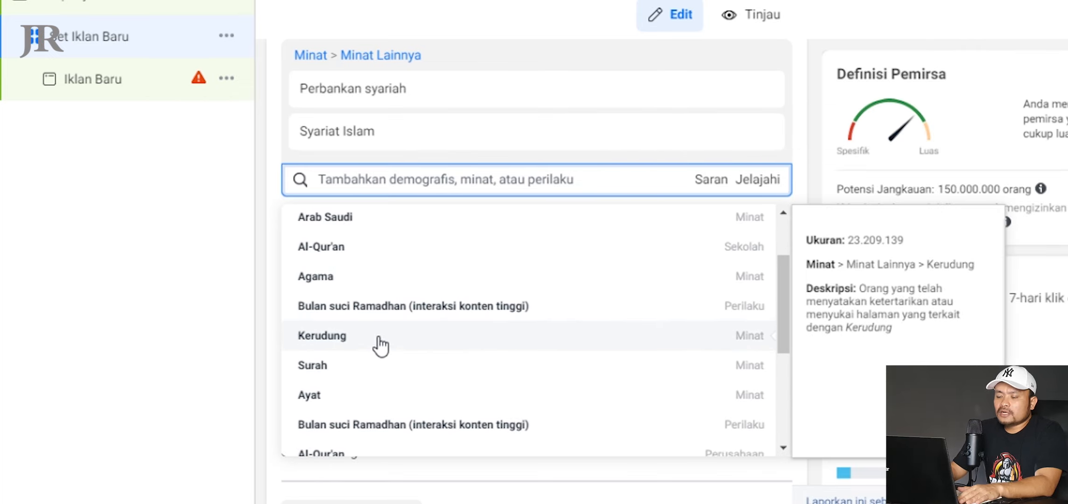
scroll(375, 343, "up", 2)
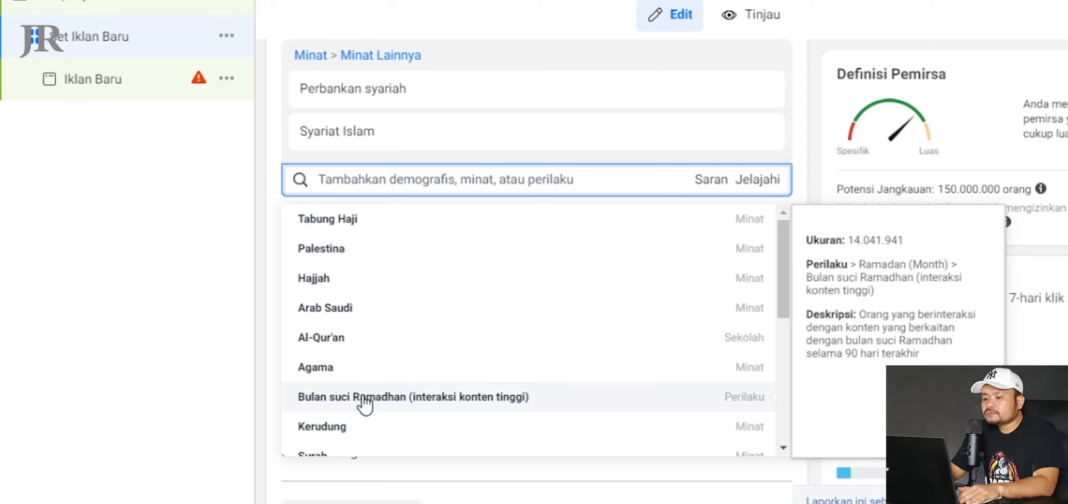
left_click(460, 398)
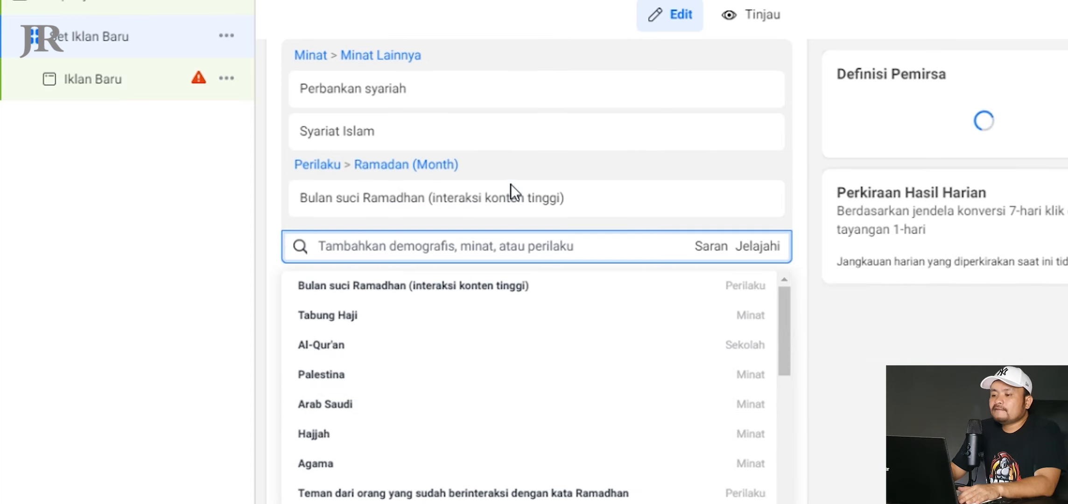
Step: Add the interest Tabung Haji and the employer demographic Al-Qur'an (Perusahaan) from the targeting suggestions
mouse_move(553, 195)
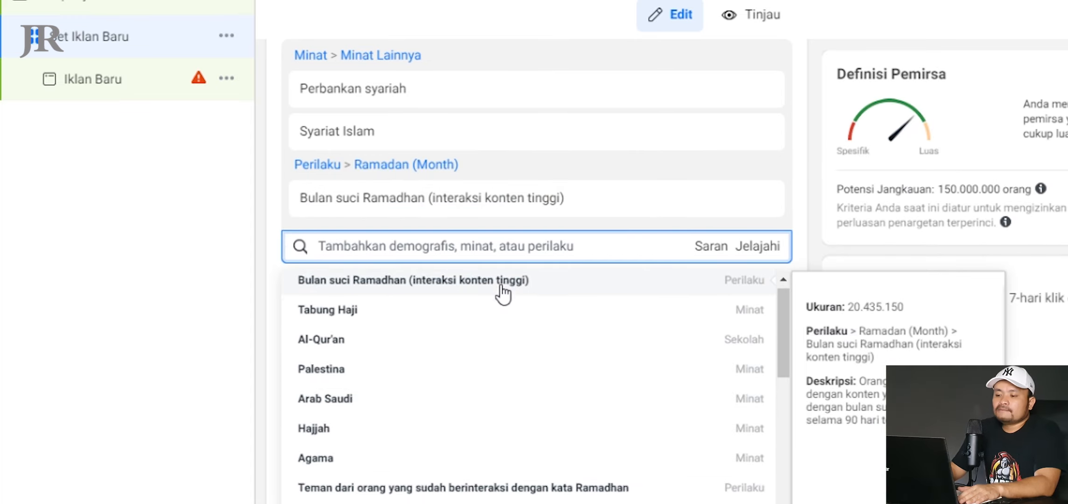
scroll(401, 336, "down", 2)
scroll(355, 341, "up", 2)
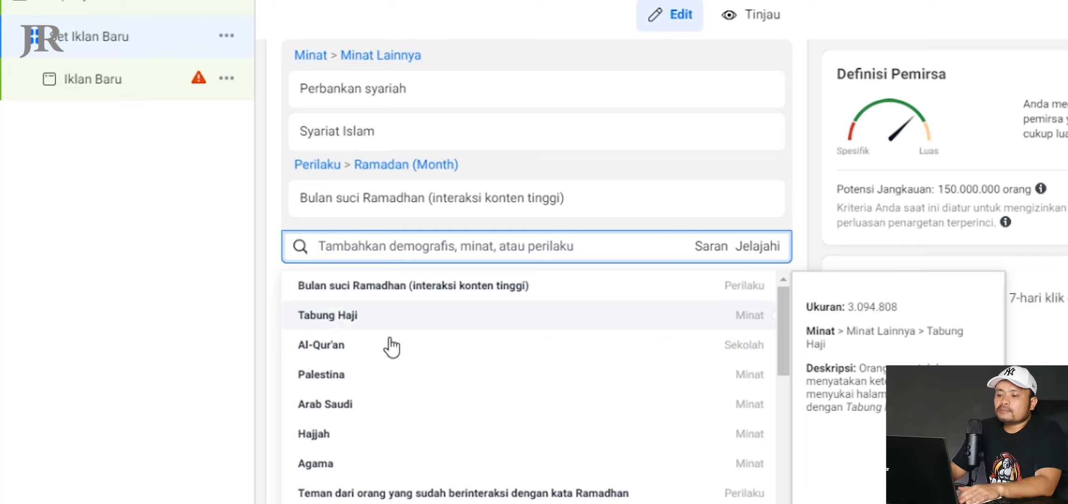
left_click(369, 317)
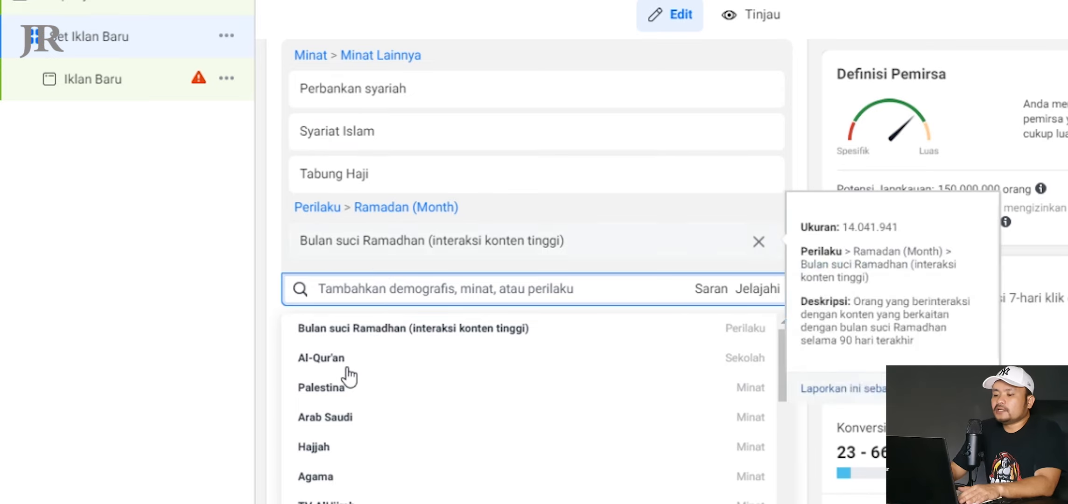
scroll(348, 375, "down", 2)
scroll(415, 426, "down", 2)
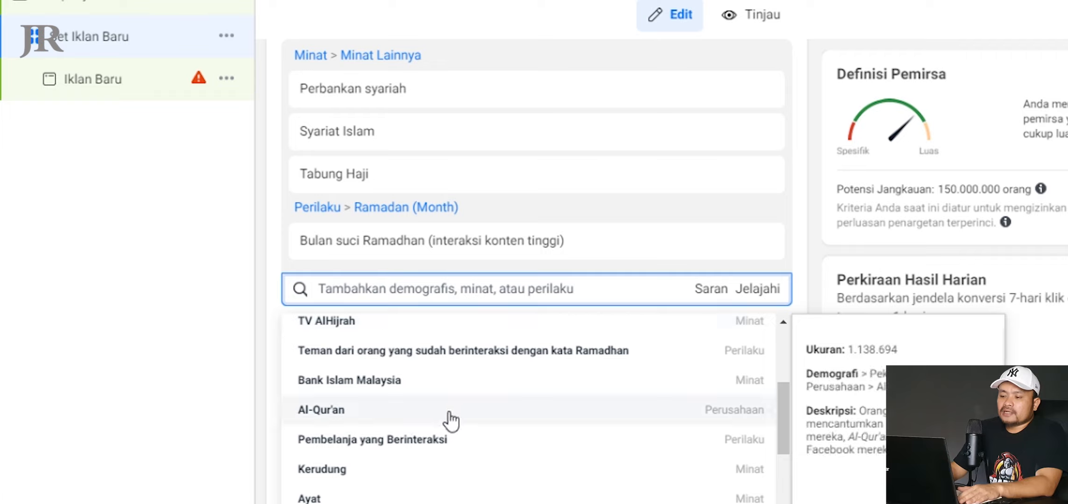
left_click(329, 413)
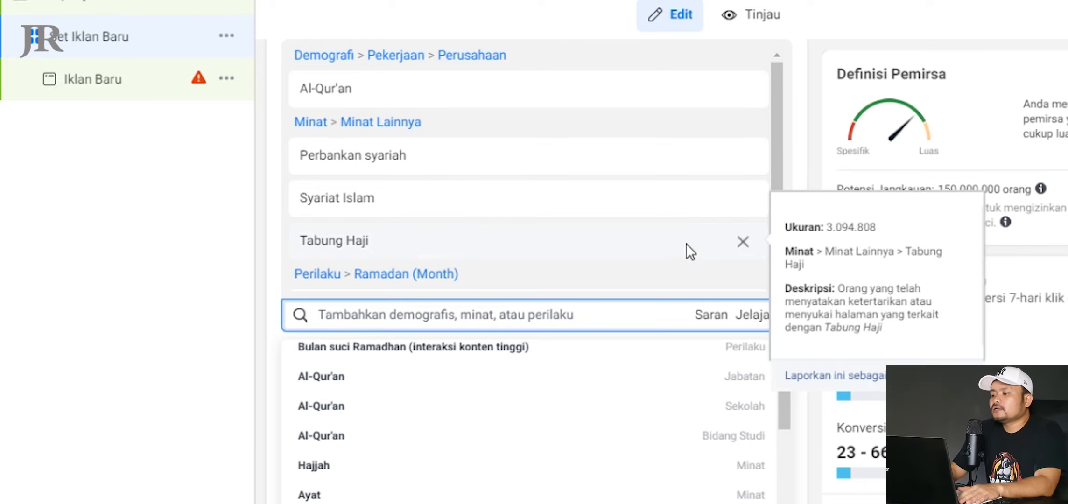
left_click(161, 286)
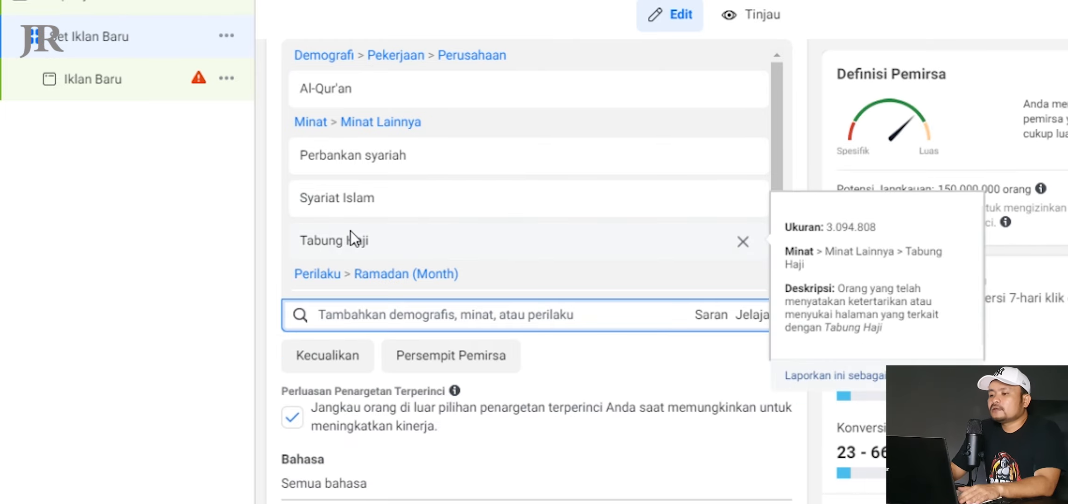
Step: Review the audience's location, age and gender settings, potential reach and the selected detailed targeting entries
scroll(425, 218, "up", 5)
scroll(430, 220, "up", 2)
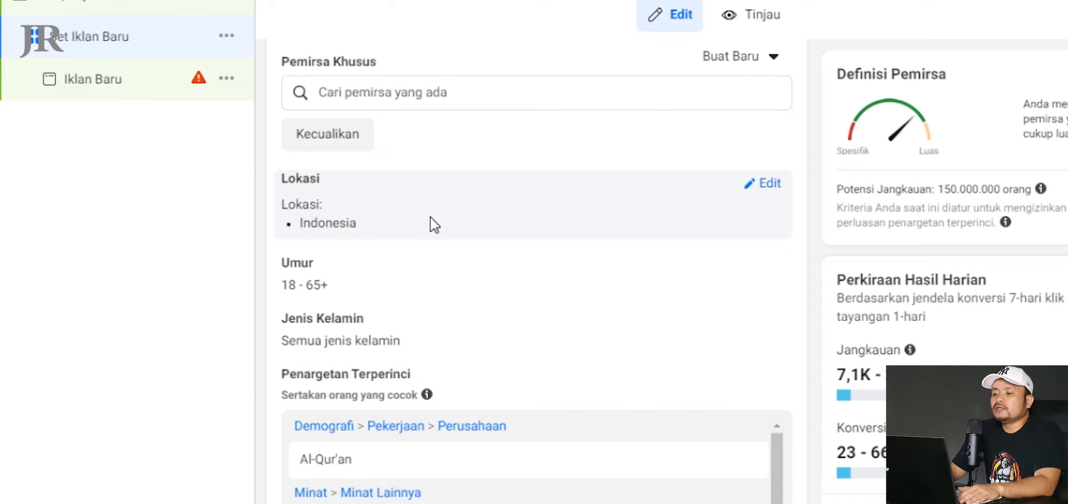
scroll(453, 219, "down", 2)
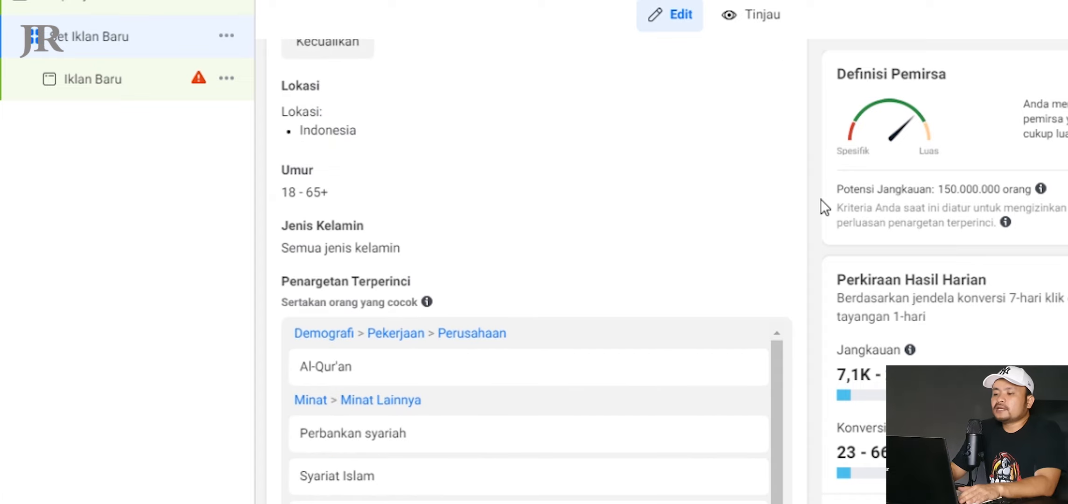
scroll(527, 236, "down", 3)
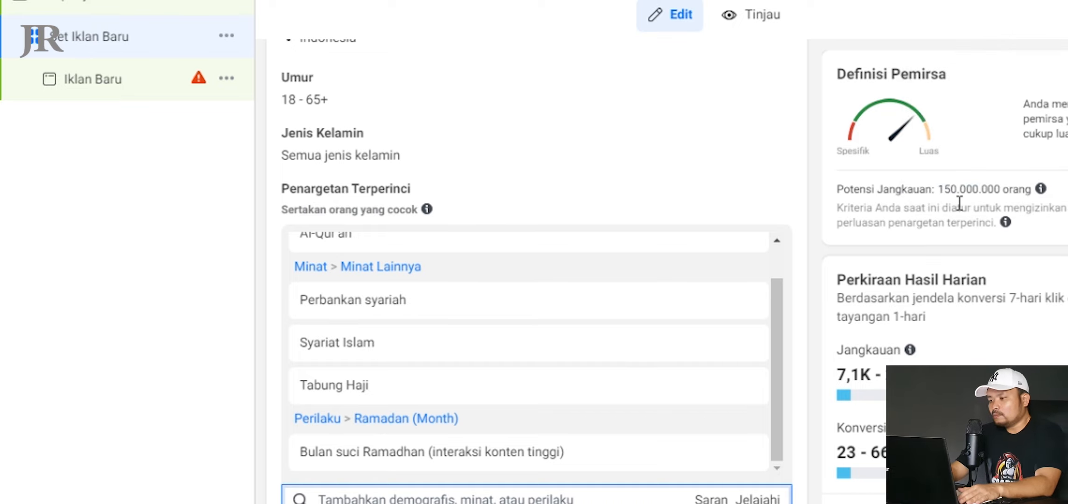
mouse_move(686, 242)
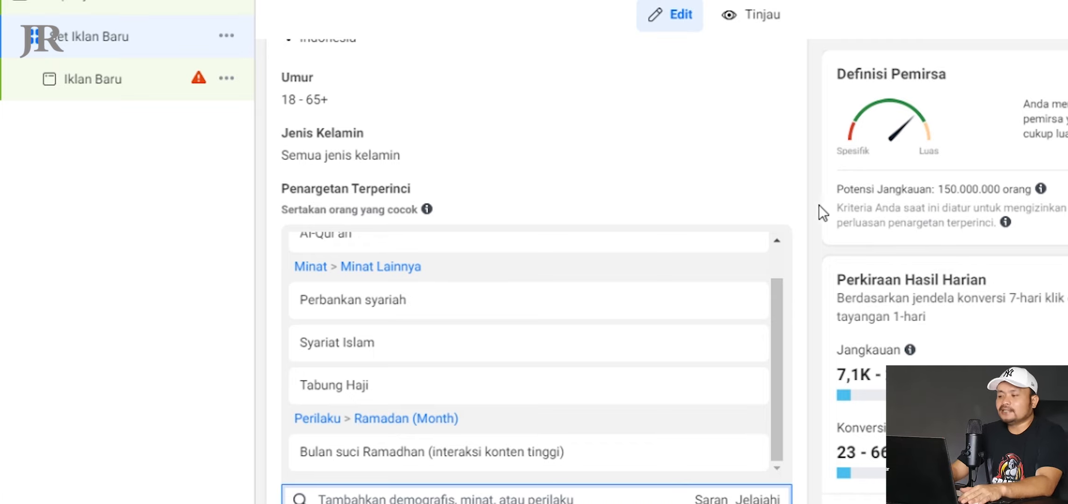
scroll(528, 268, "down", 2)
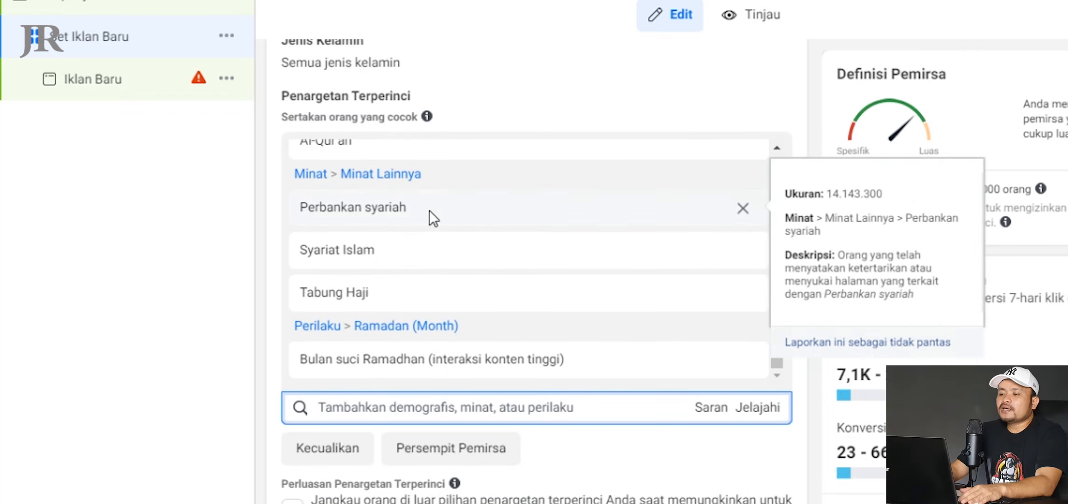
scroll(404, 204, "up", 1)
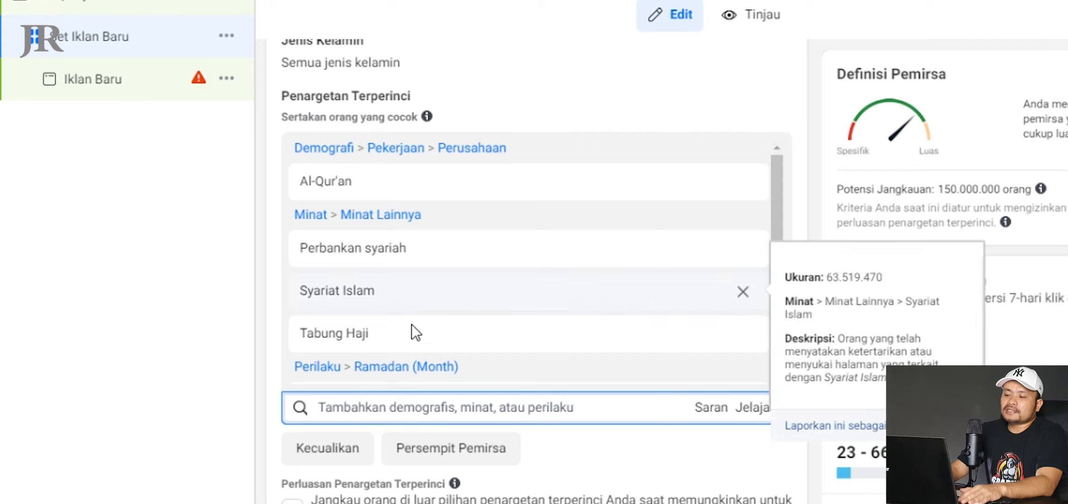
scroll(413, 336, "down", 1)
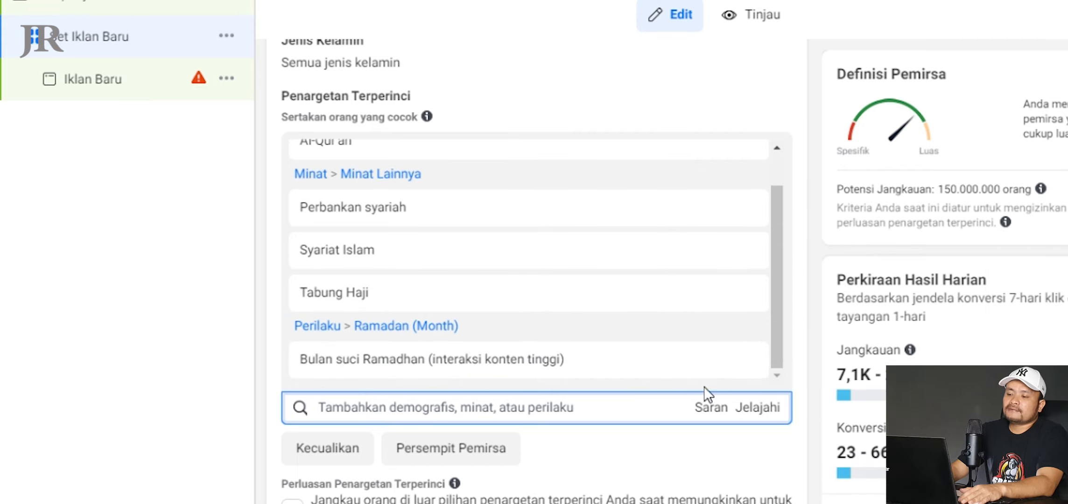
Step: Show the targeting suggestions for the current selection and examine the remaining interests to the end of the list
scroll(705, 386, "down", 2)
left_click(725, 321)
scroll(346, 407, "down", 5)
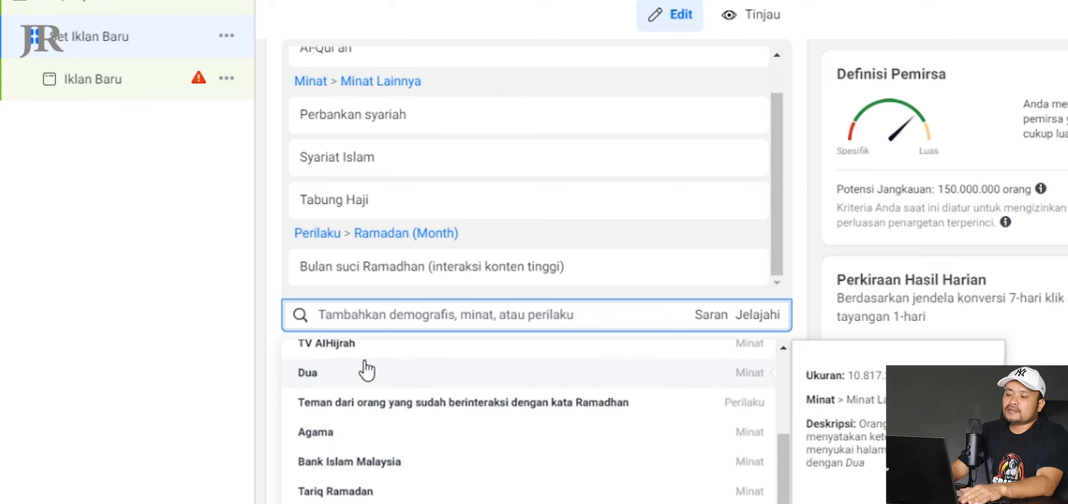
scroll(369, 397, "down", 3)
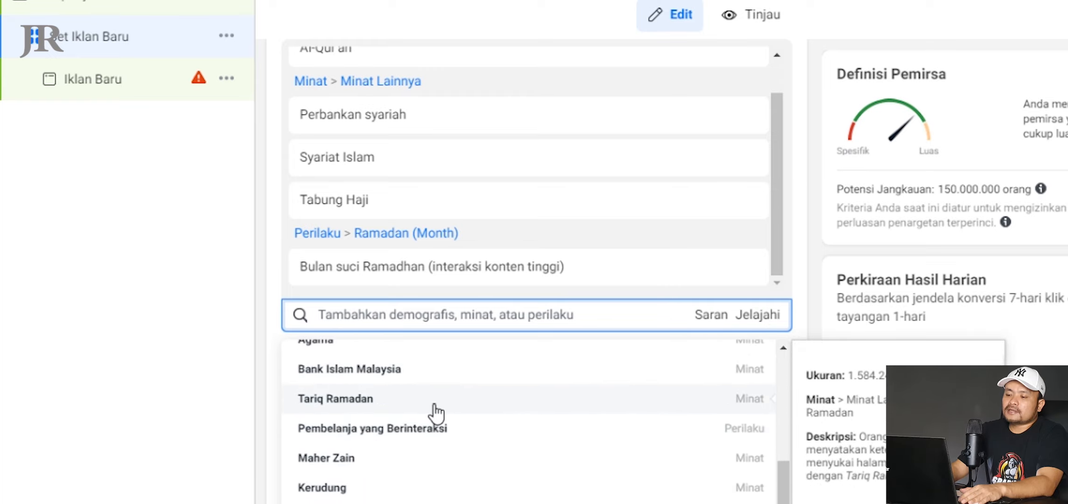
scroll(436, 411, "down", 3)
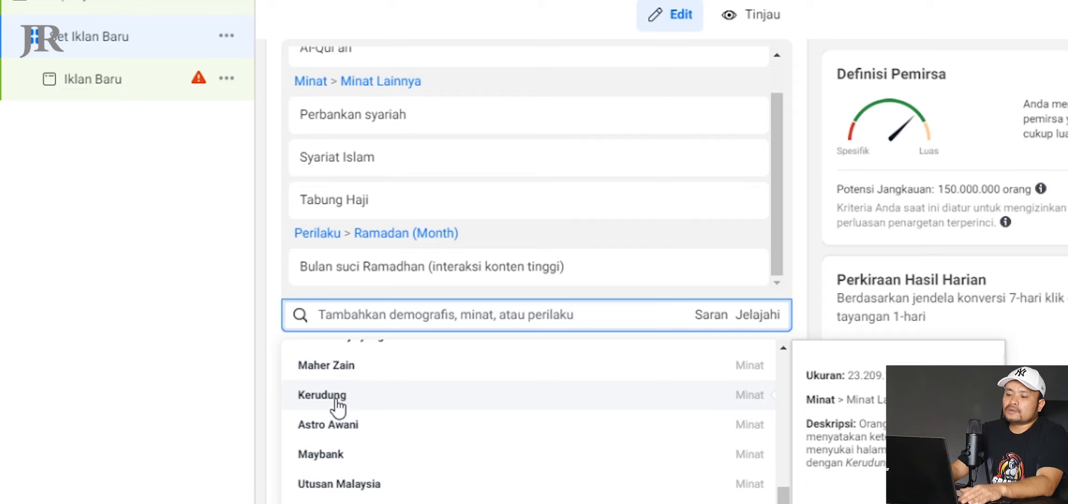
scroll(405, 409, "down", 5)
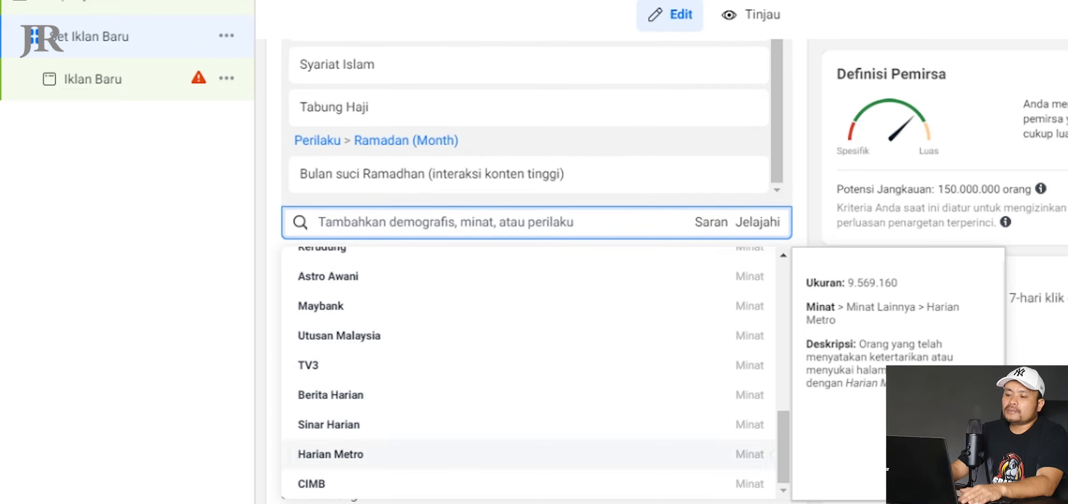
left_click(87, 287)
Step: Compare the selected demographic, interest and behaviour entries in the detailed targeting, including Tabung Haji and Syariat Islam
scroll(510, 288, "up", 5)
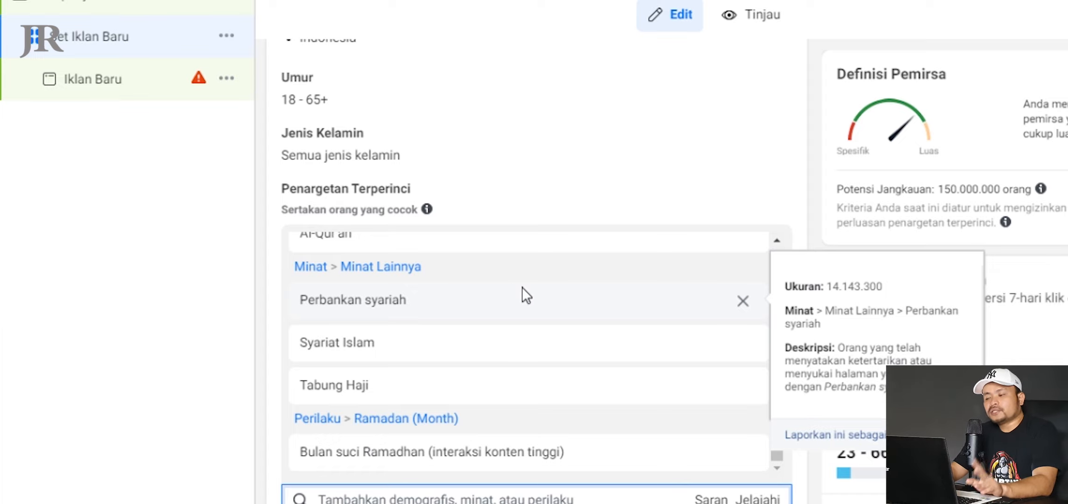
scroll(525, 258, "up", 2)
scroll(533, 247, "up", 4)
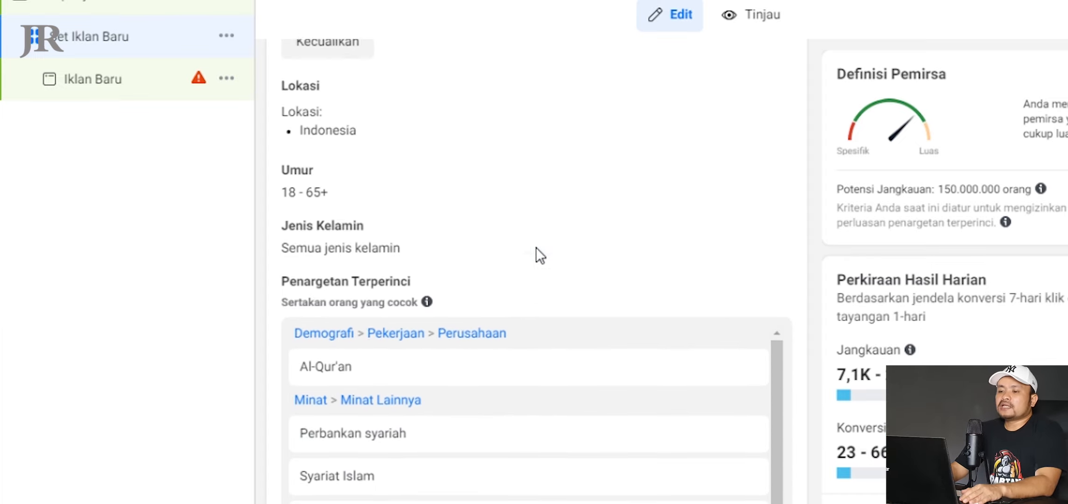
scroll(537, 250, "down", 4)
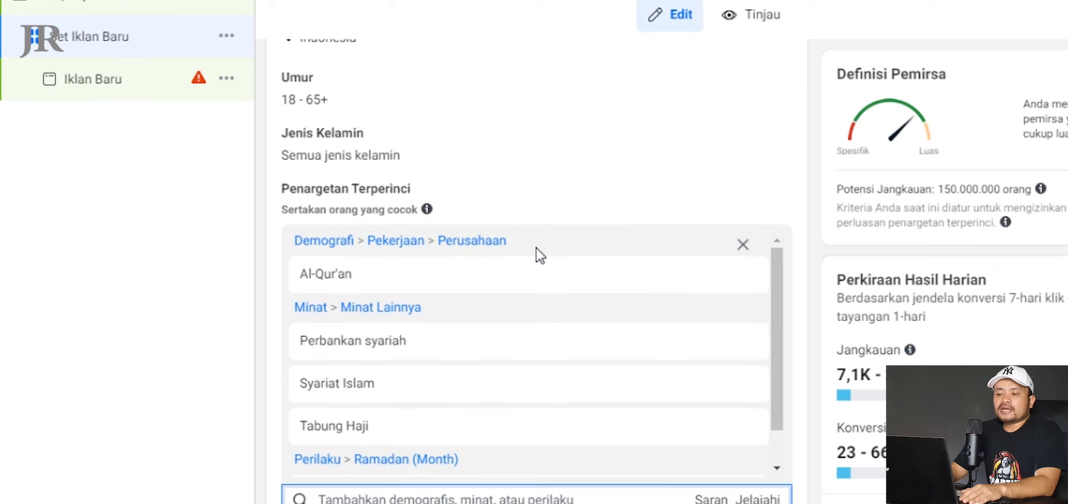
scroll(536, 247, "down", 1)
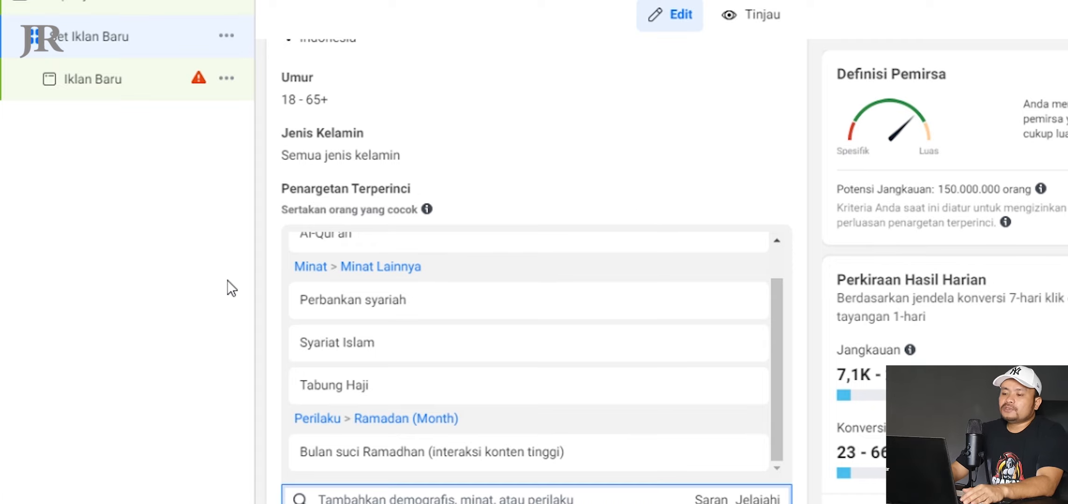
scroll(704, 217, "down", 2)
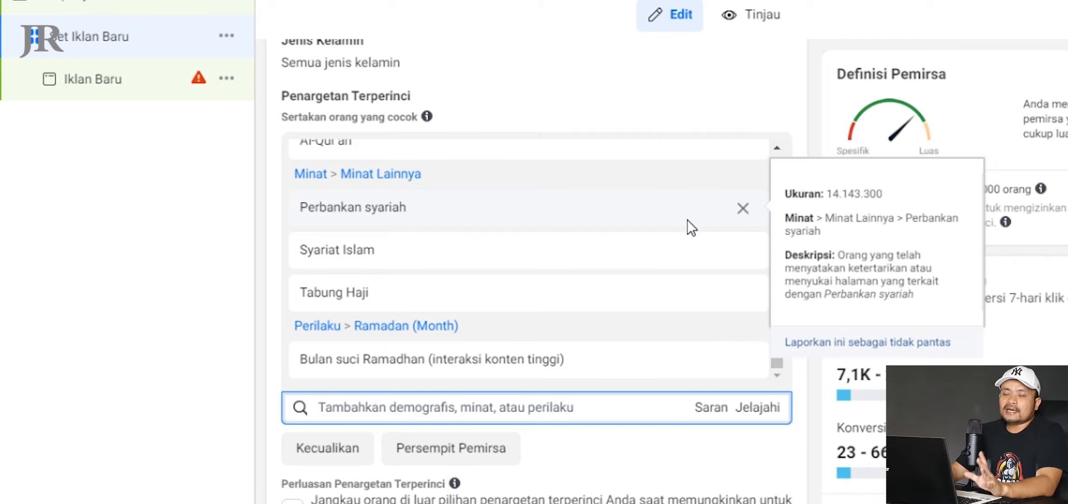
scroll(537, 221, "up", 1)
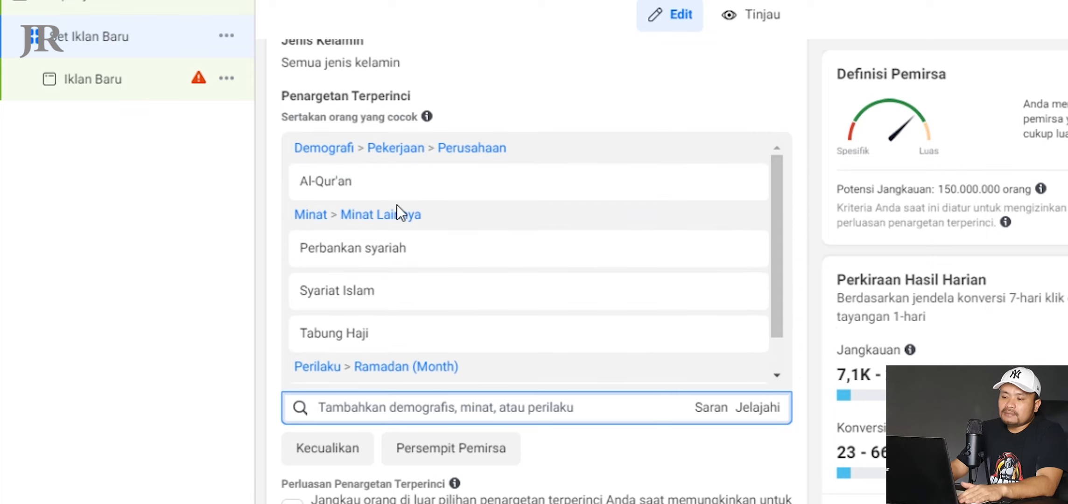
scroll(398, 205, "down", 1)
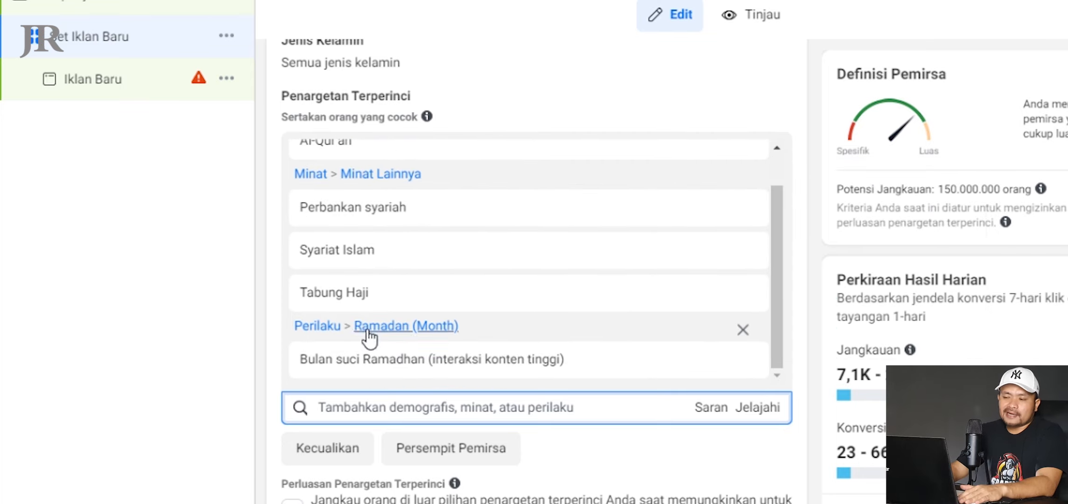
mouse_move(367, 280)
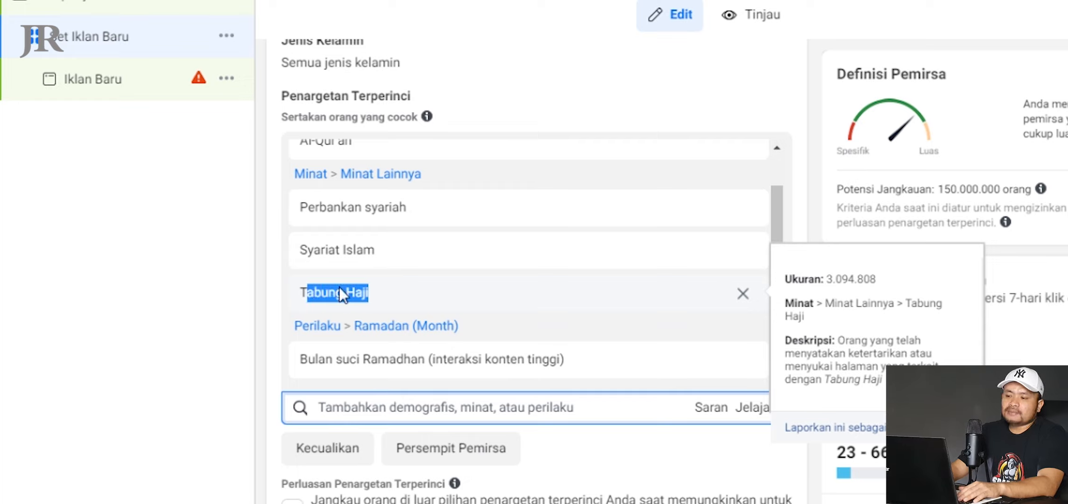
left_click_drag(376, 250, 335, 250)
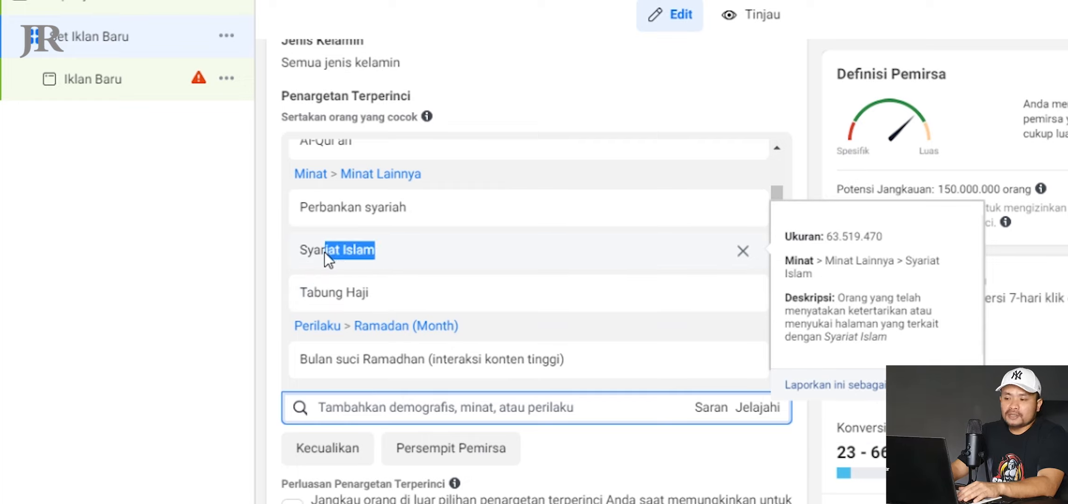
Step: Search Google for Perbankan syariah and read the introduction of its Indonesian Wikipedia article
left_click_drag(414, 206, 304, 204)
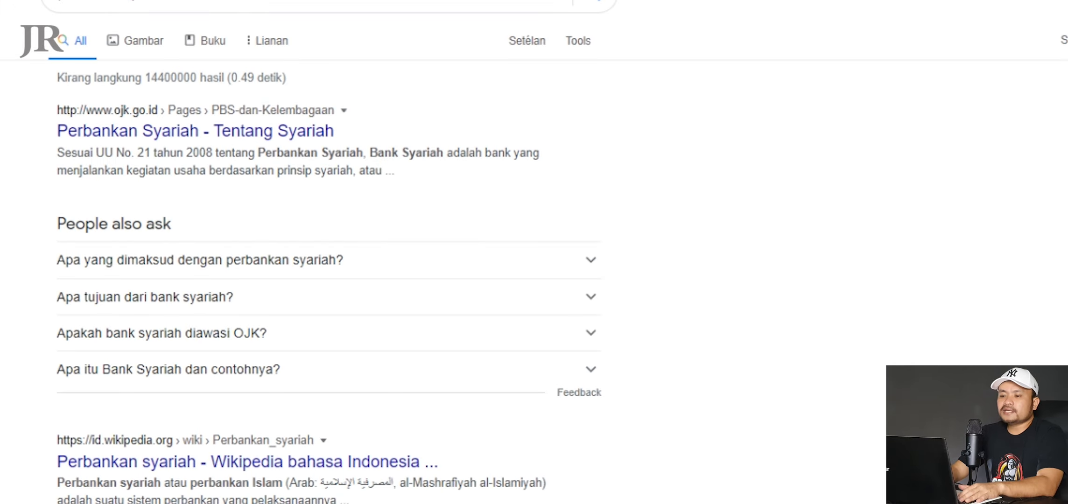
scroll(157, 289, "down", 2)
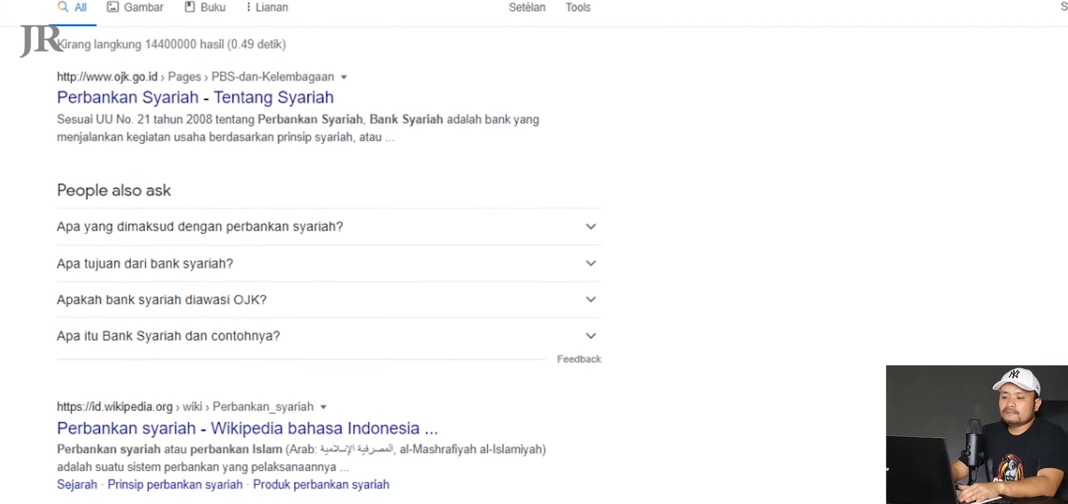
scroll(63, 381, "down", 2)
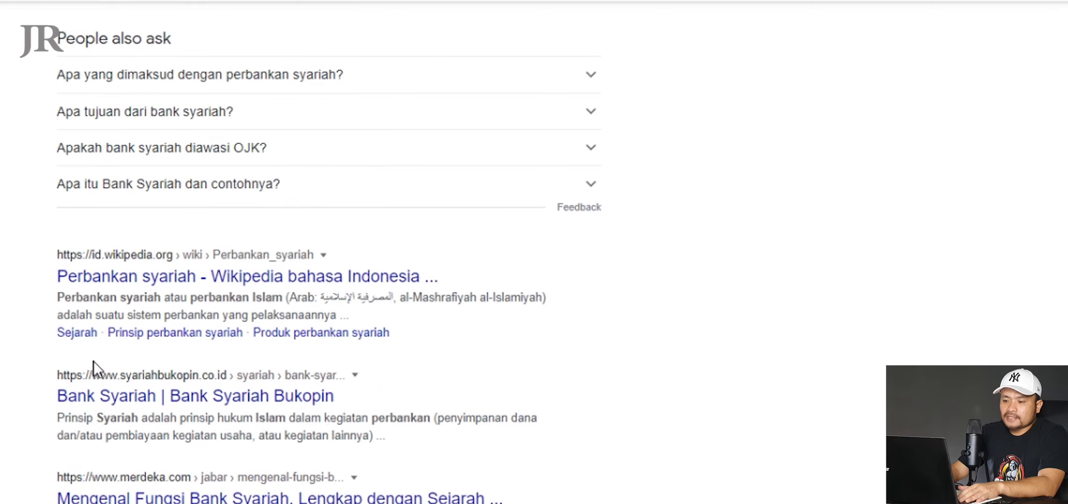
left_click(256, 280)
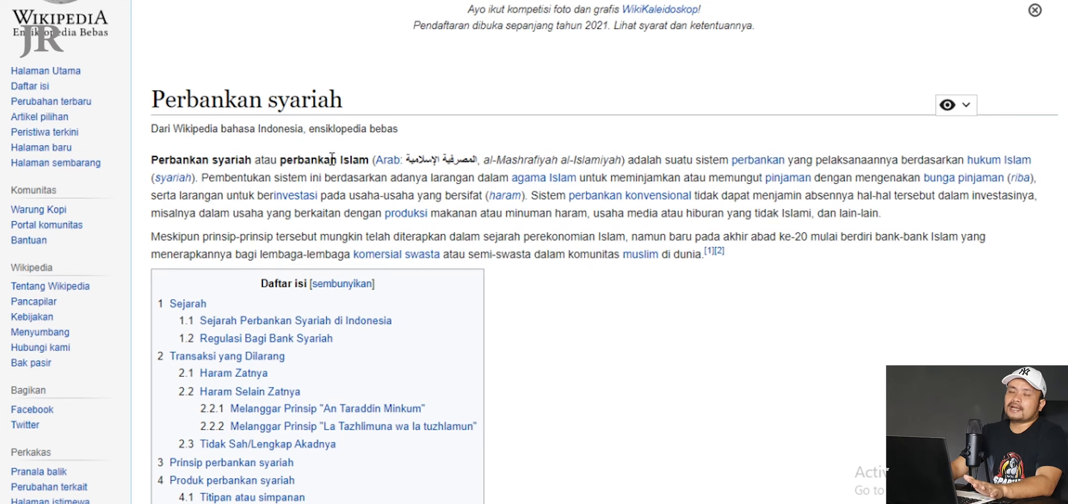
scroll(275, 120, "up", 2)
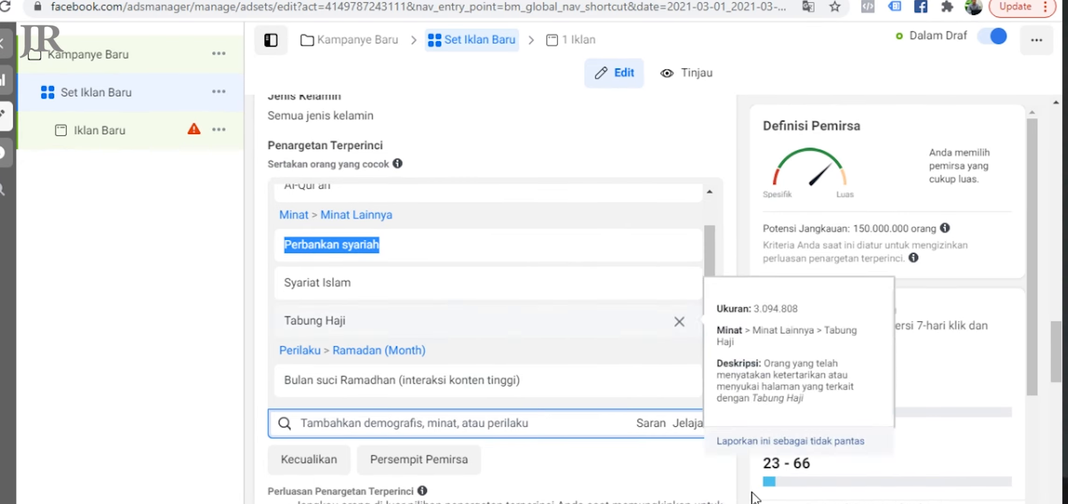
Step: Clear the text selection in the ad set and switch to the PowerPoint presentation produk muslim.pptx
left_click(530, 140)
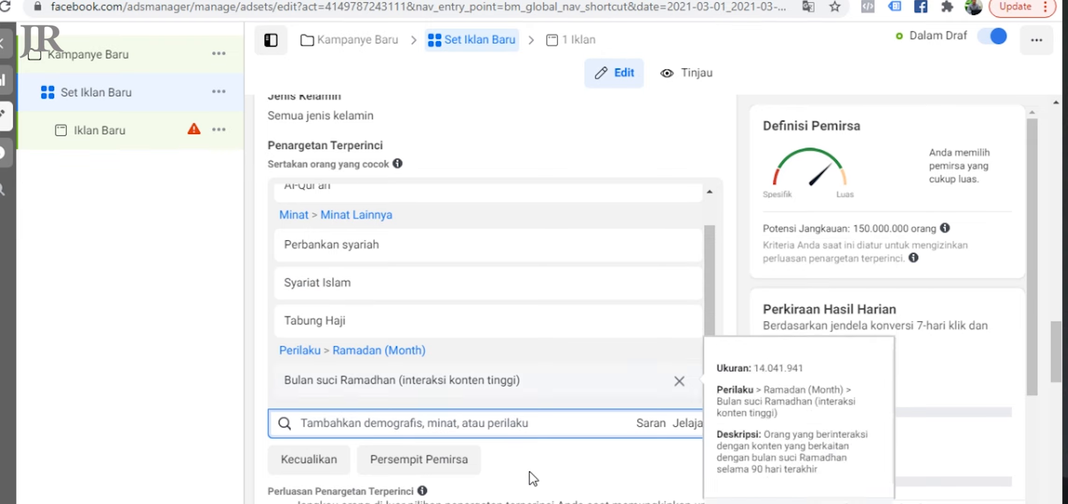
mouse_move(644, 503)
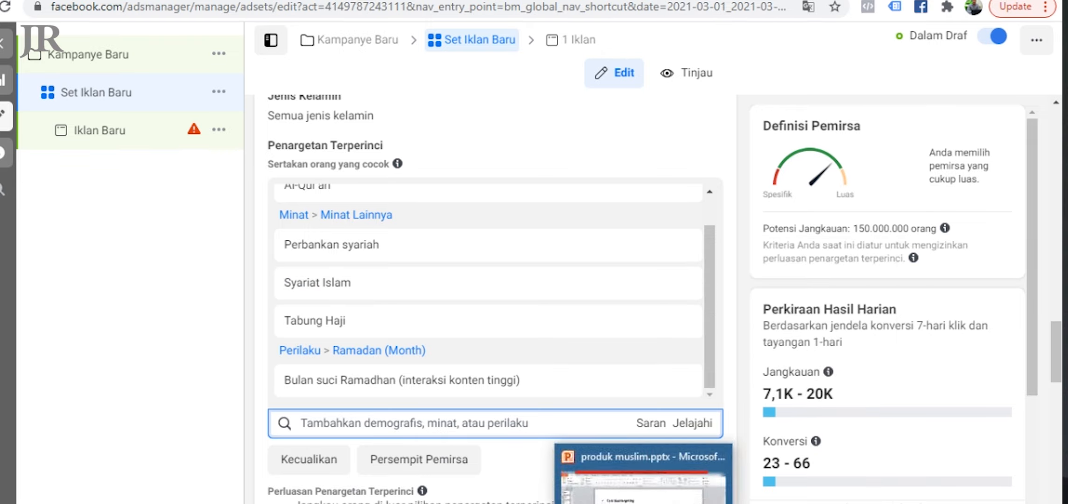